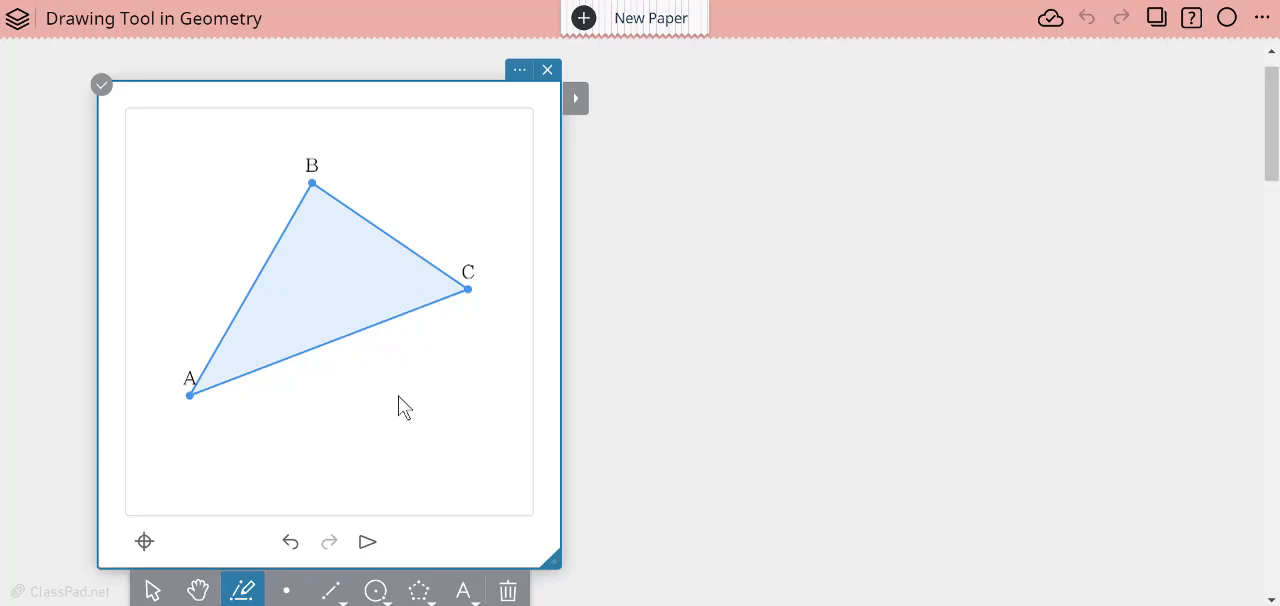
# - Reshape triangle ABC by moving A slightly up, B up and right, and C down and left to below B
pyautogui.click(153, 589)
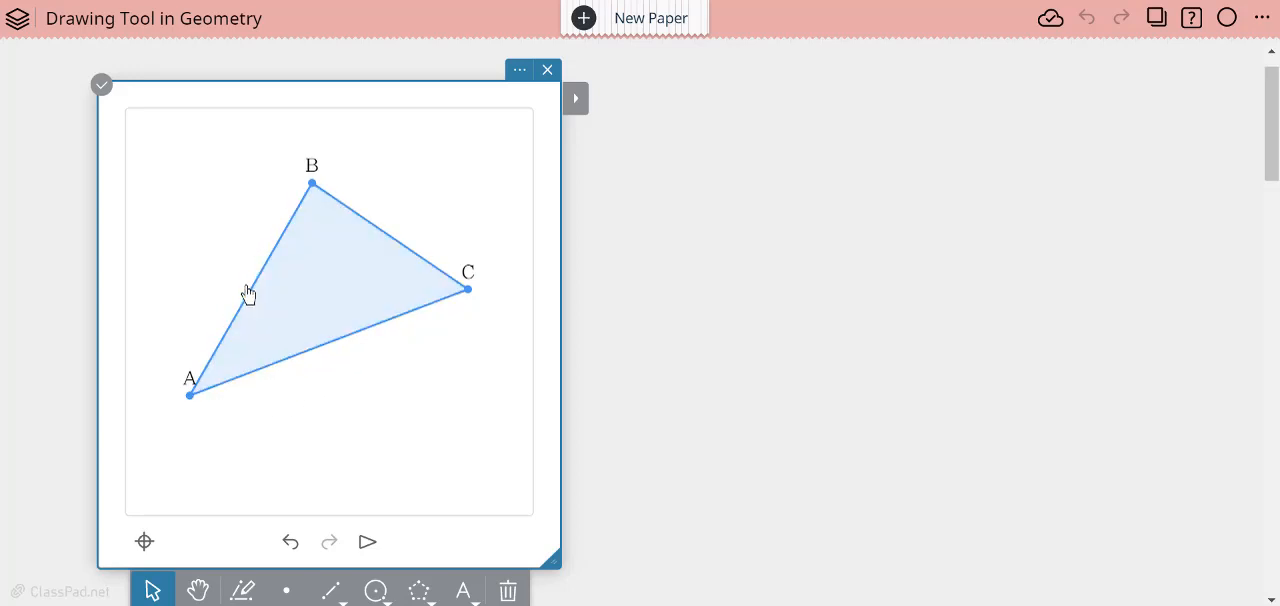
pyautogui.click(248, 290)
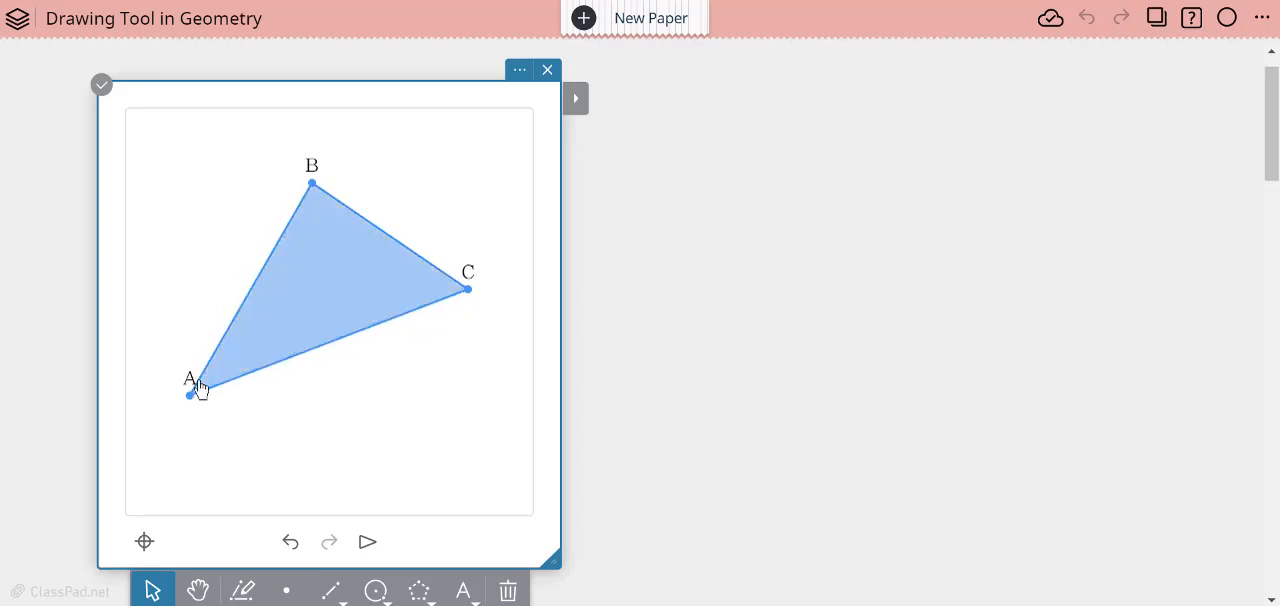
pyautogui.moveTo(190, 396); pyautogui.dragTo(183, 355)
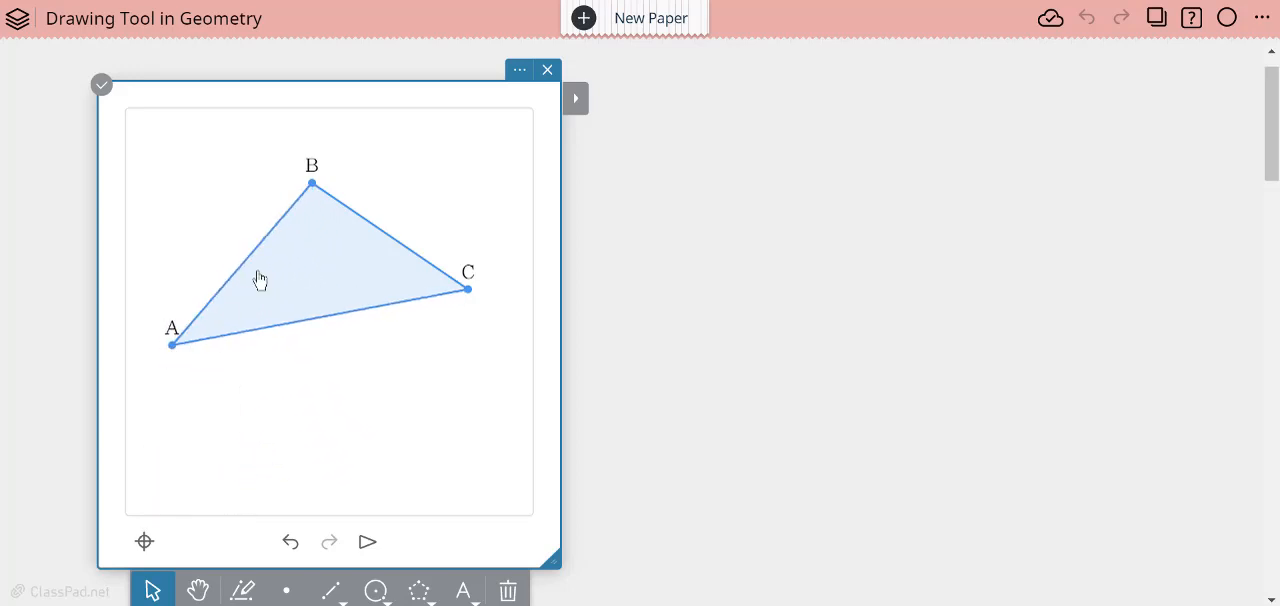
pyautogui.moveTo(312, 186); pyautogui.dragTo(335, 152)
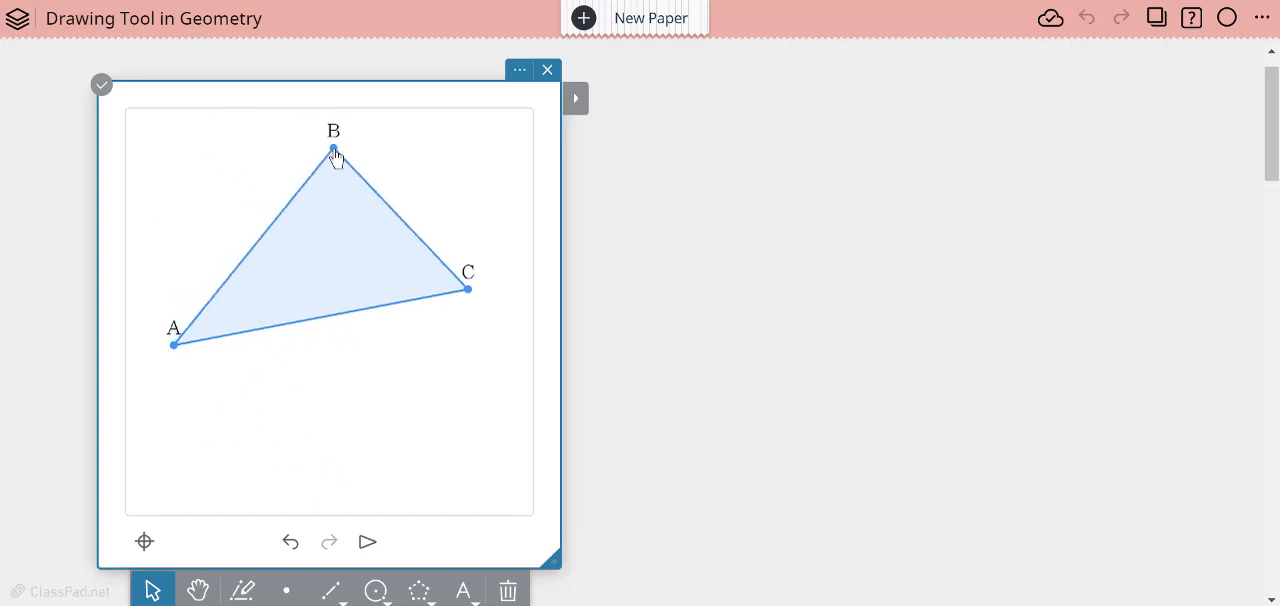
pyautogui.moveTo(463, 300); pyautogui.dragTo(346, 393)
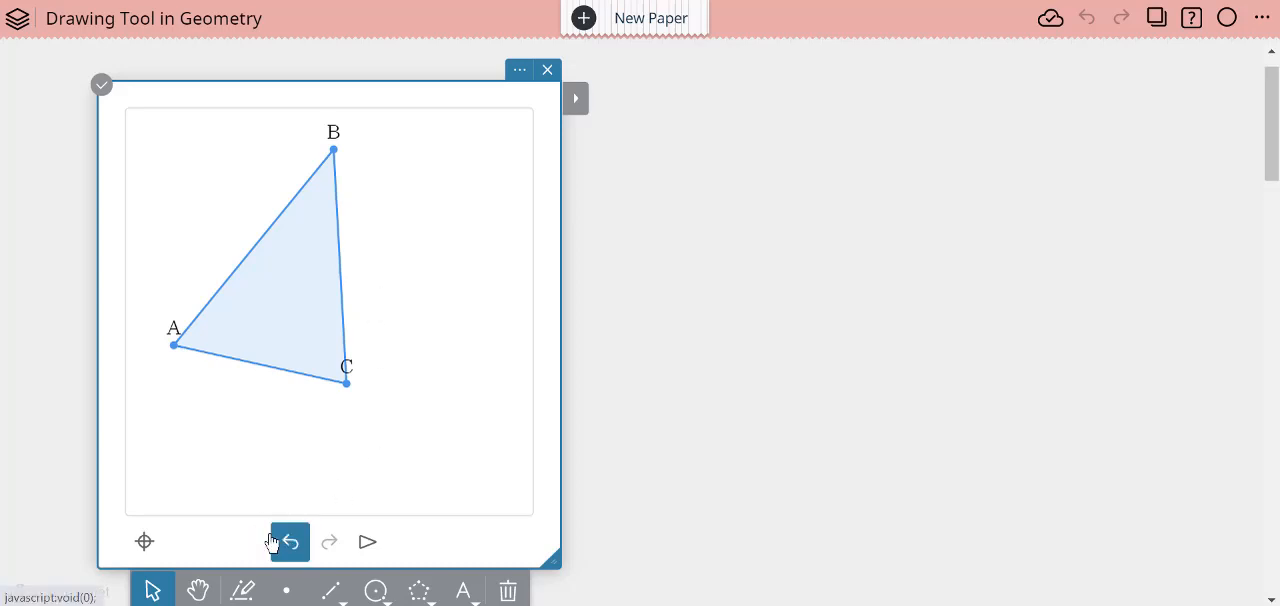
# - Add a new geometry sticky beside the triangle and align it level with the triangle's sticky
pyautogui.click(768, 121)
pyautogui.click(844, 96)
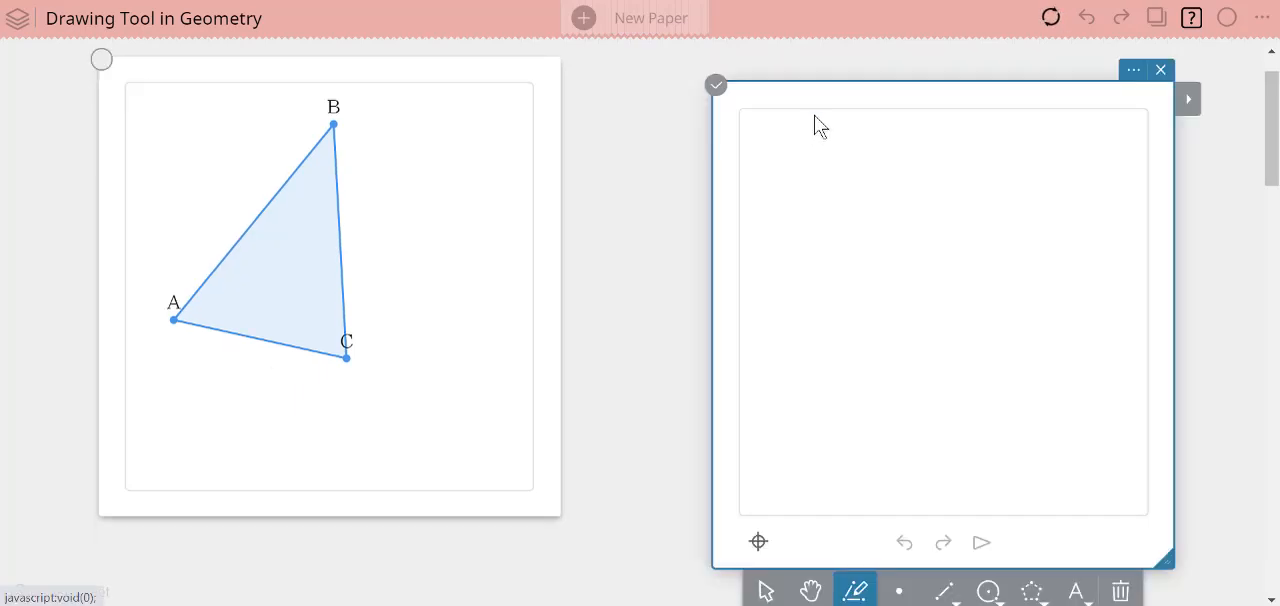
pyautogui.moveTo(806, 83); pyautogui.dragTo(780, 57)
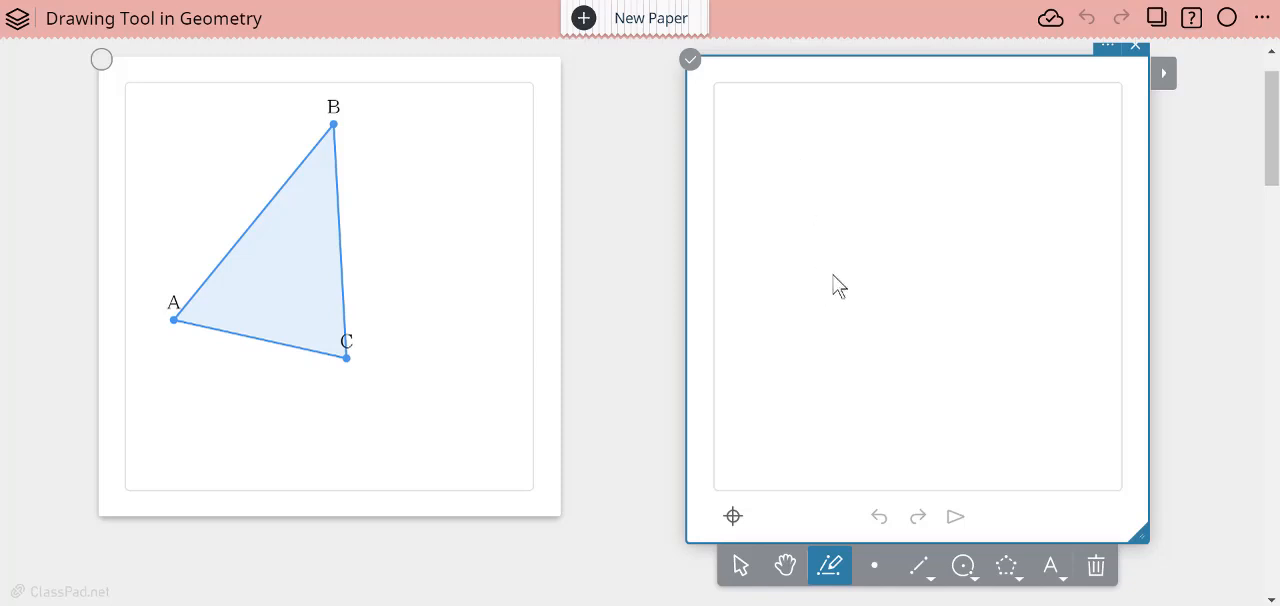
# - Sketch a freehand quadrilateral in the upper part of the new geometry sticky and a small circle below it
pyautogui.moveTo(773, 117)
pyautogui.mouseDown()
pyautogui.moveTo(774, 282)
pyautogui.moveTo(935, 284)
pyautogui.moveTo(944, 167)
pyautogui.moveTo(775, 121)
pyautogui.mouseUp()
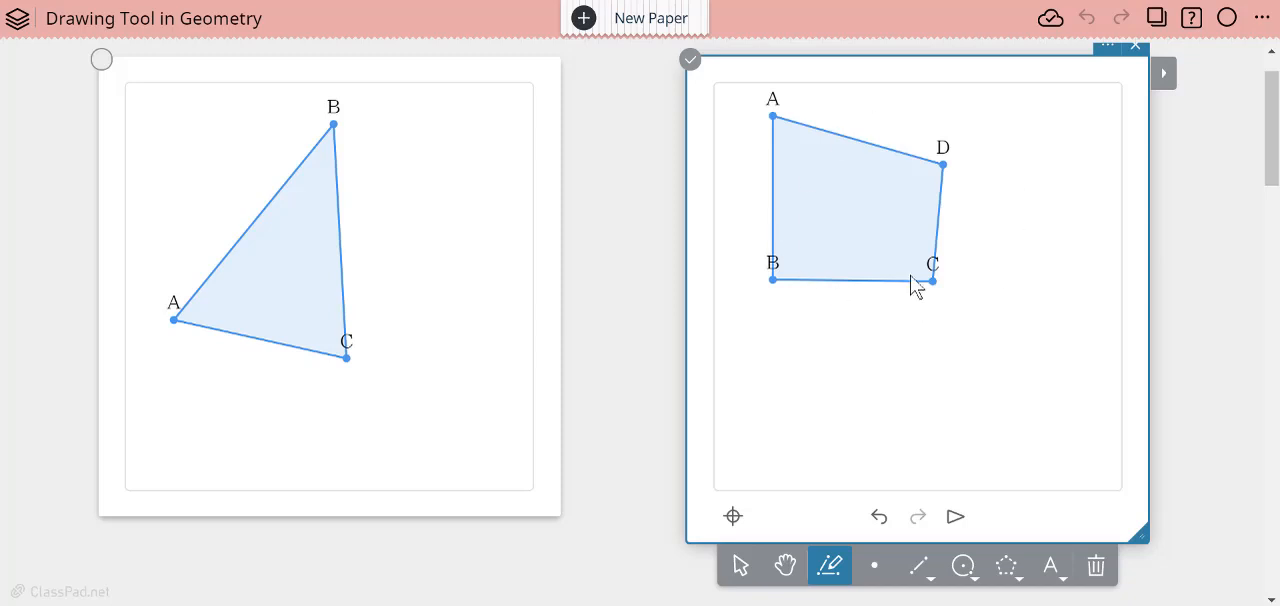
pyautogui.moveTo(1004, 356)
pyautogui.mouseDown()
pyautogui.moveTo(952, 347)
pyautogui.moveTo(913, 404)
pyautogui.moveTo(996, 431)
pyautogui.moveTo(1020, 370)
pyautogui.moveTo(994, 357)
pyautogui.mouseUp()
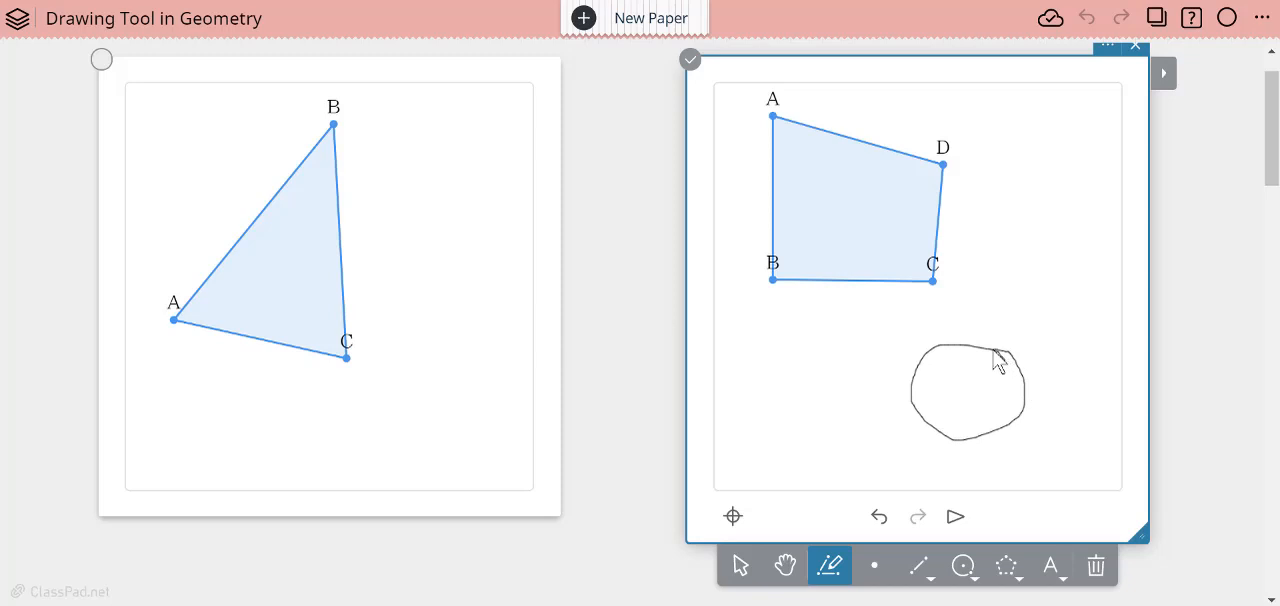
pyautogui.click(741, 566)
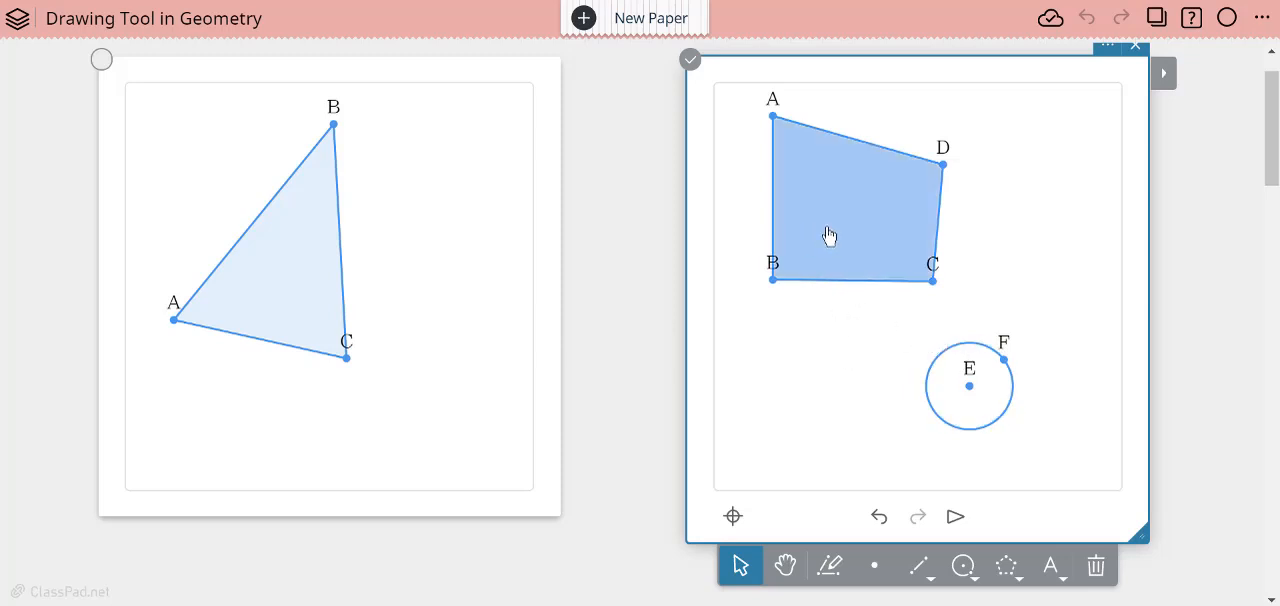
# - Make the triangle's sides AB and BC congruent and turn the whole triangle into a regular polygon
pyautogui.click(298, 290)
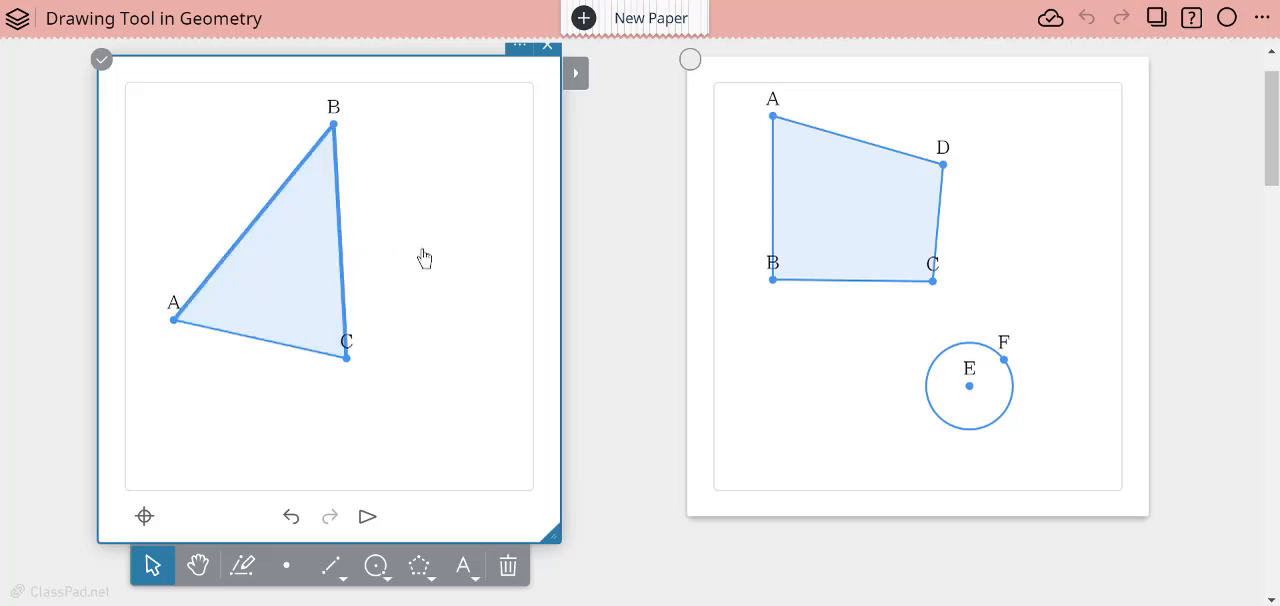
pyautogui.click(580, 80)
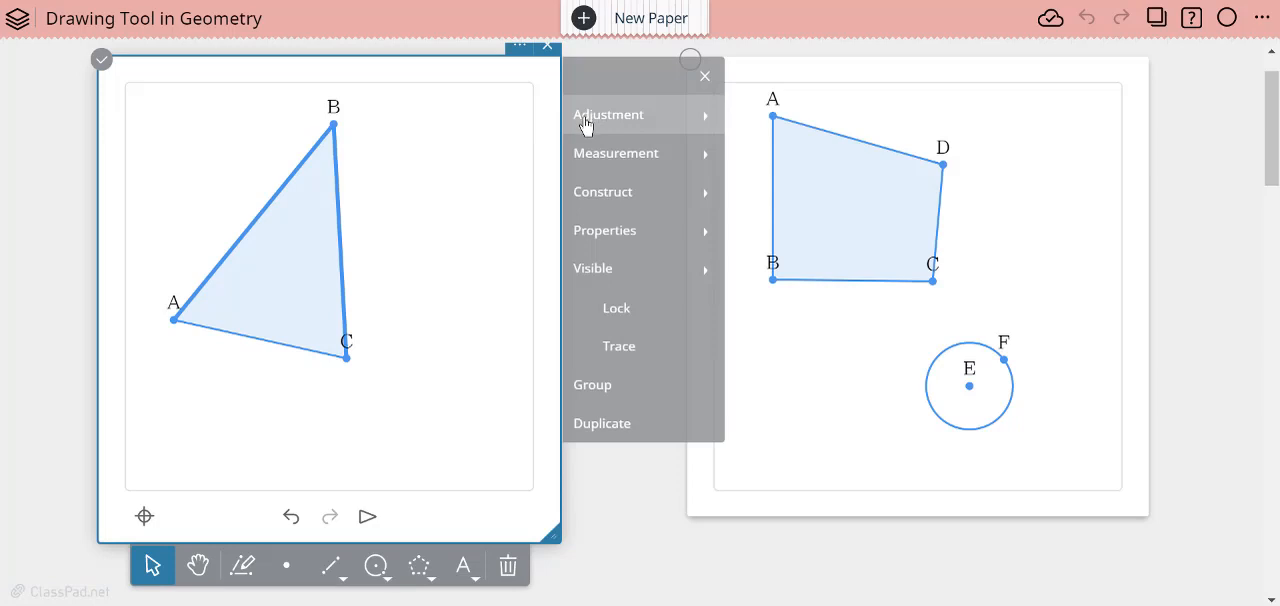
pyautogui.click(585, 120)
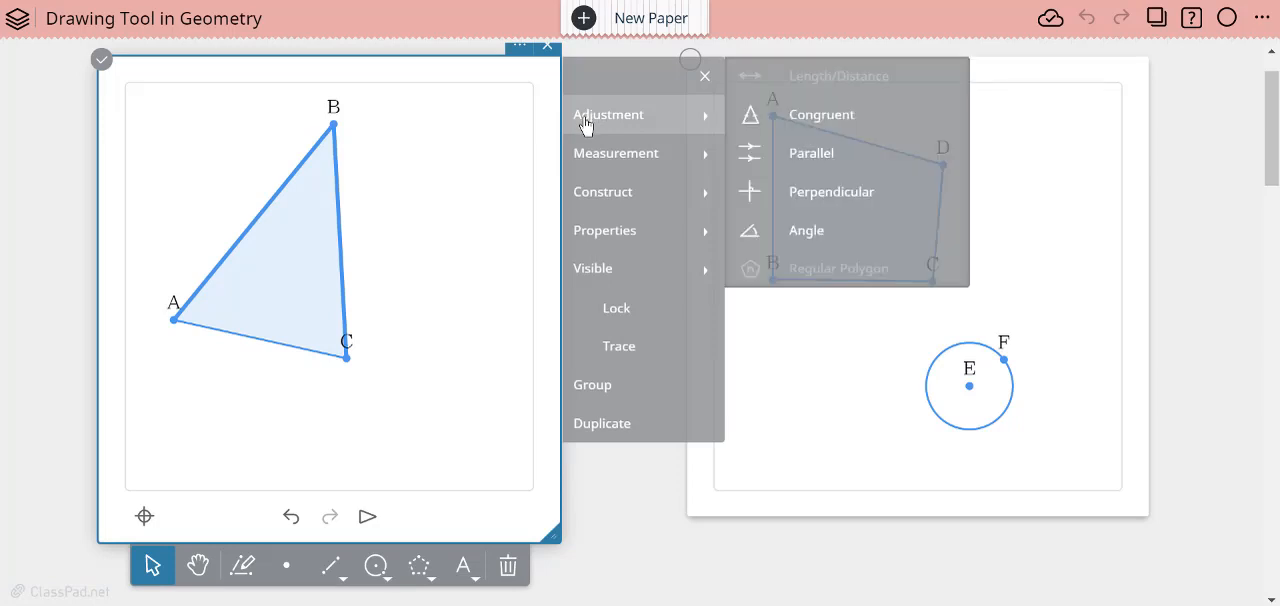
pyautogui.click(818, 125)
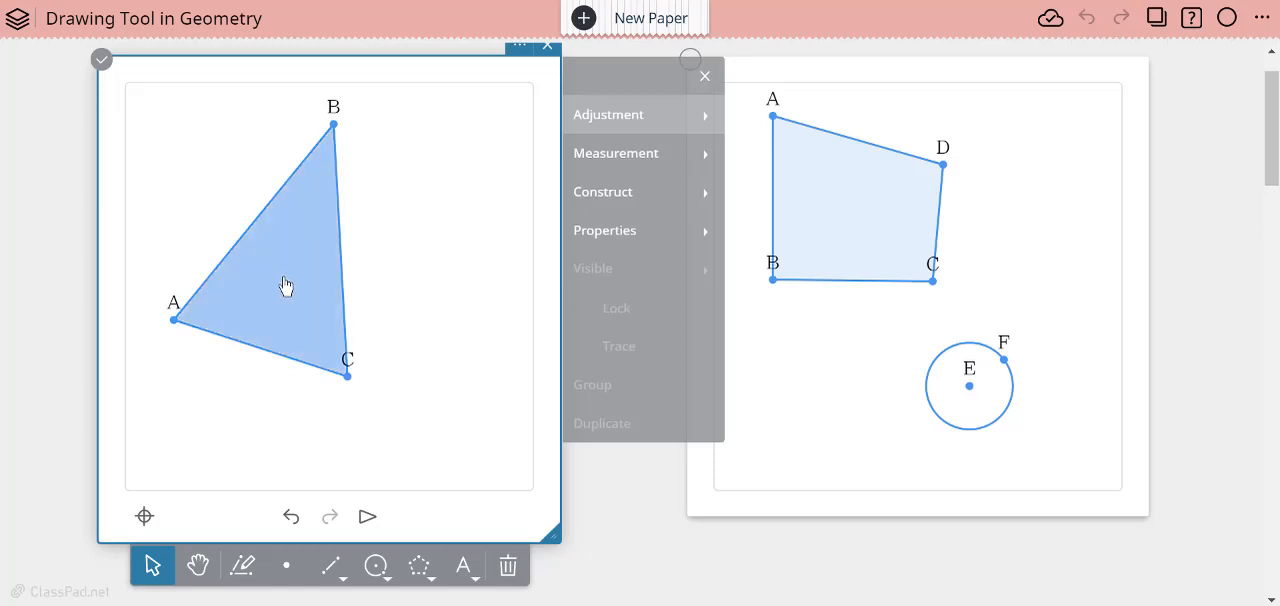
pyautogui.click(596, 130)
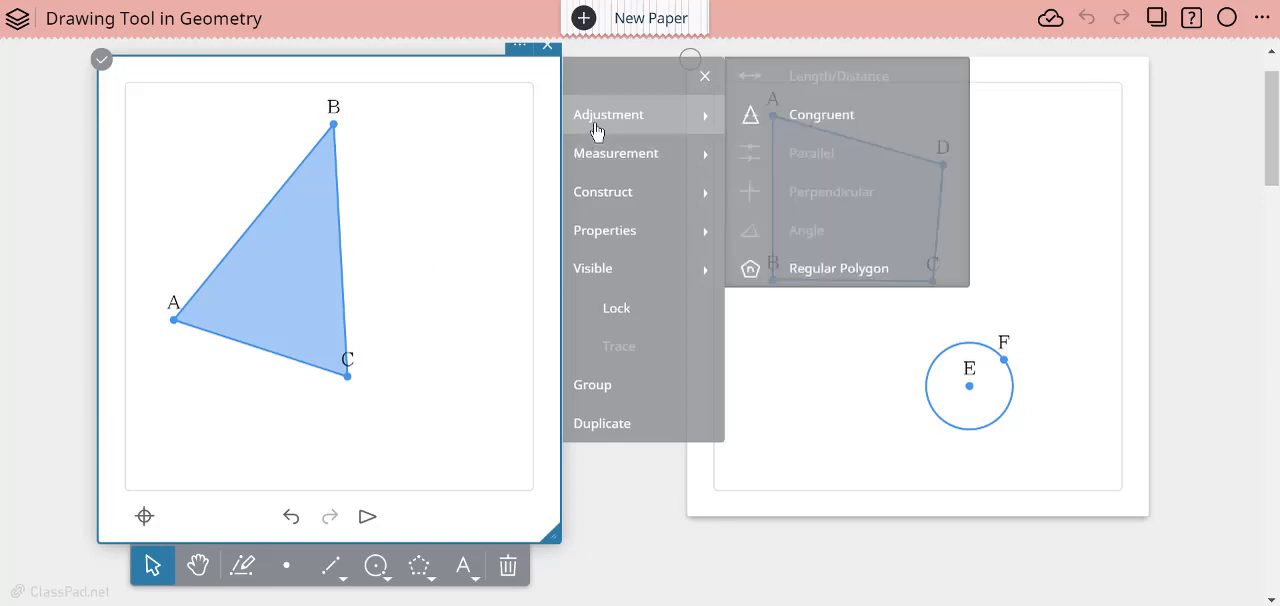
pyautogui.click(792, 275)
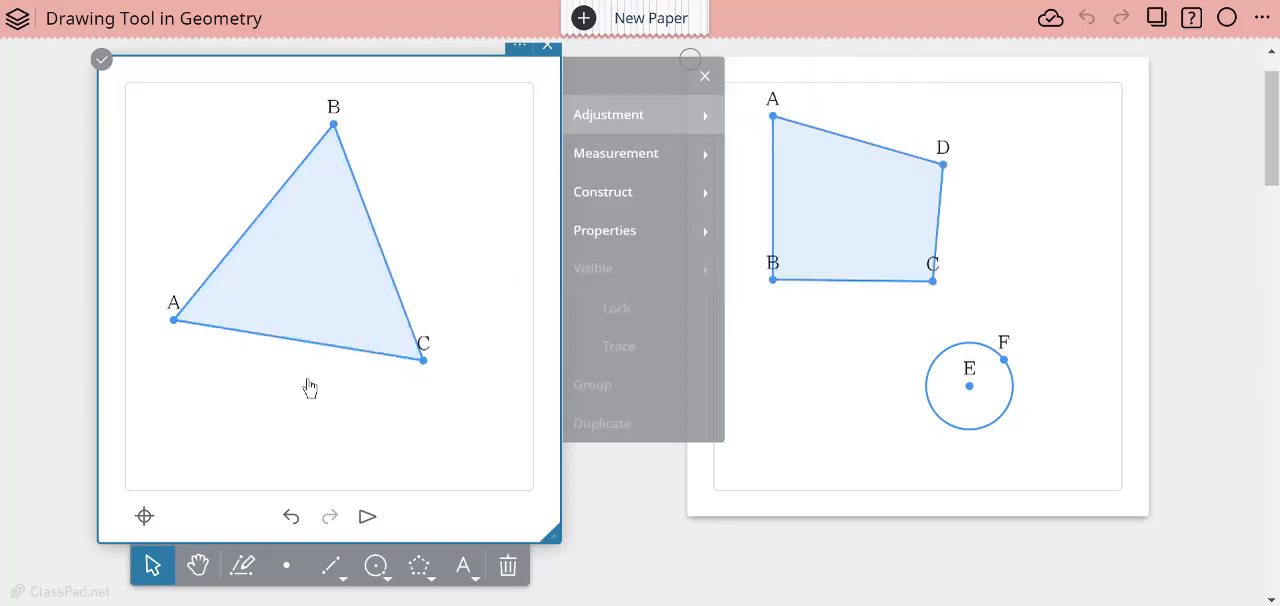
# - Adjust quadrilateral ABCD into a regular polygon
pyautogui.click(838, 220)
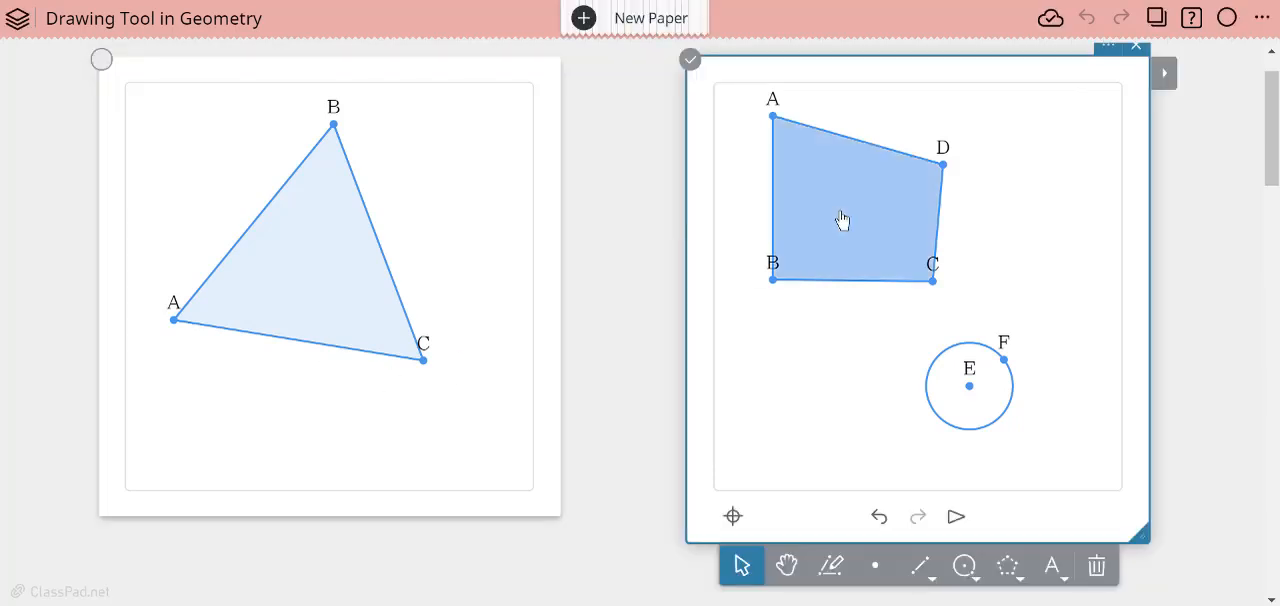
pyautogui.click(841, 218)
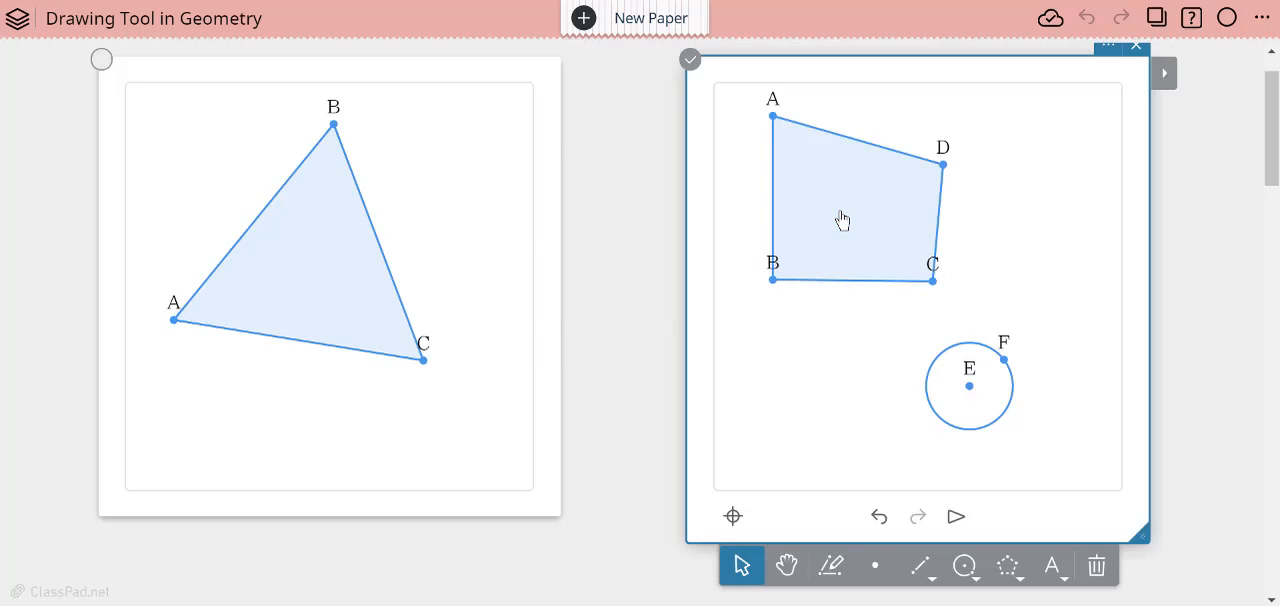
pyautogui.click(842, 220)
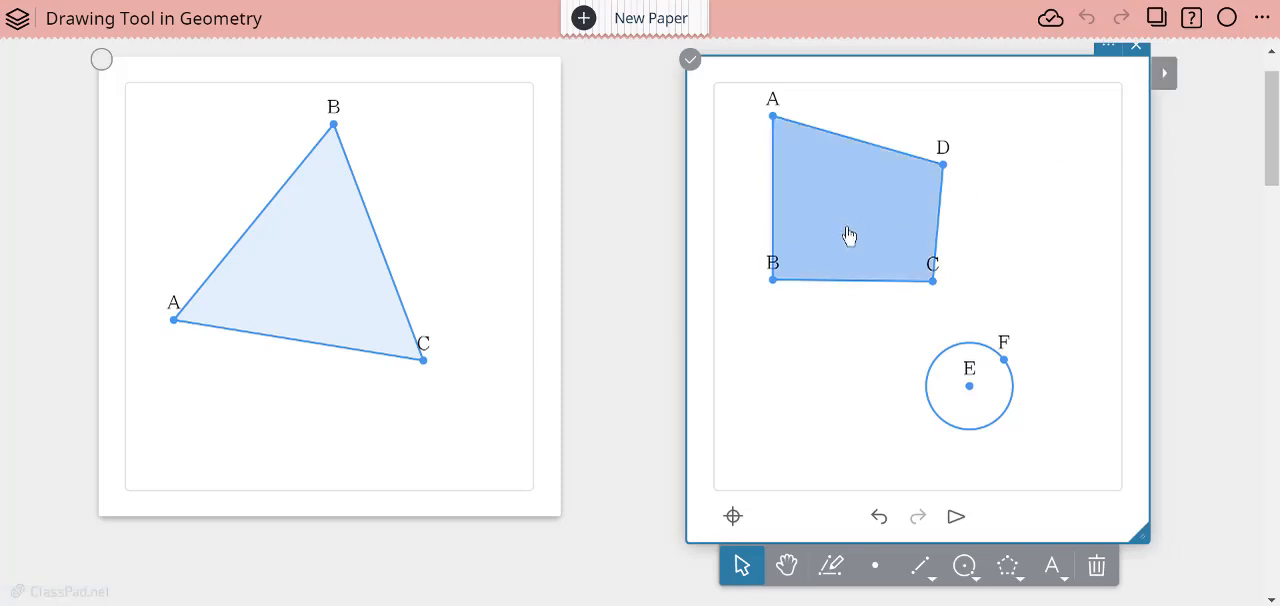
pyautogui.click(1165, 82)
pyautogui.moveTo(610, 118)
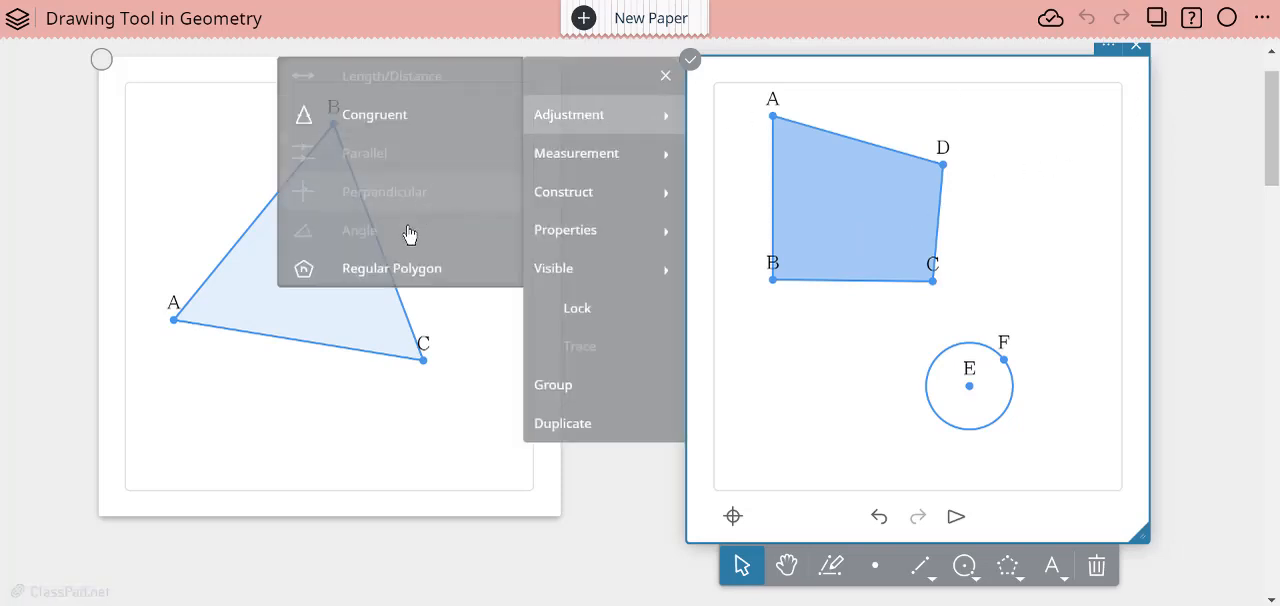
pyautogui.click(388, 272)
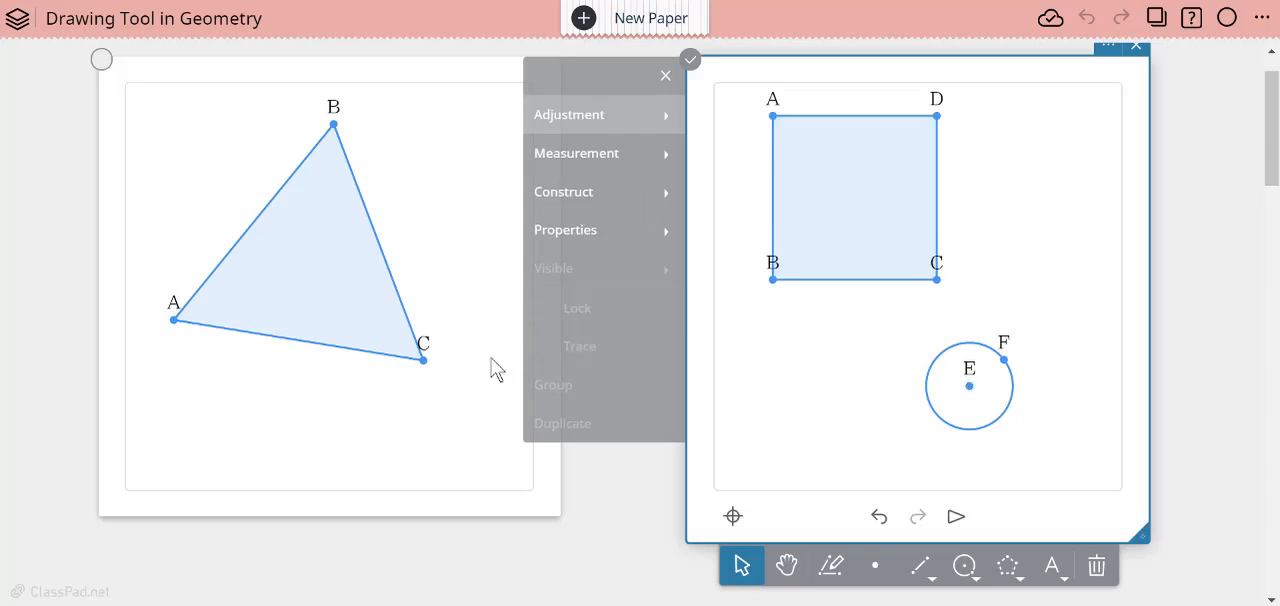
# - Sketch a pentagon with three right angles on the square-grid sticky, three by two grid squares with its upper-right corner cut diagonally
pyautogui.scroll(-7, 585, 468)
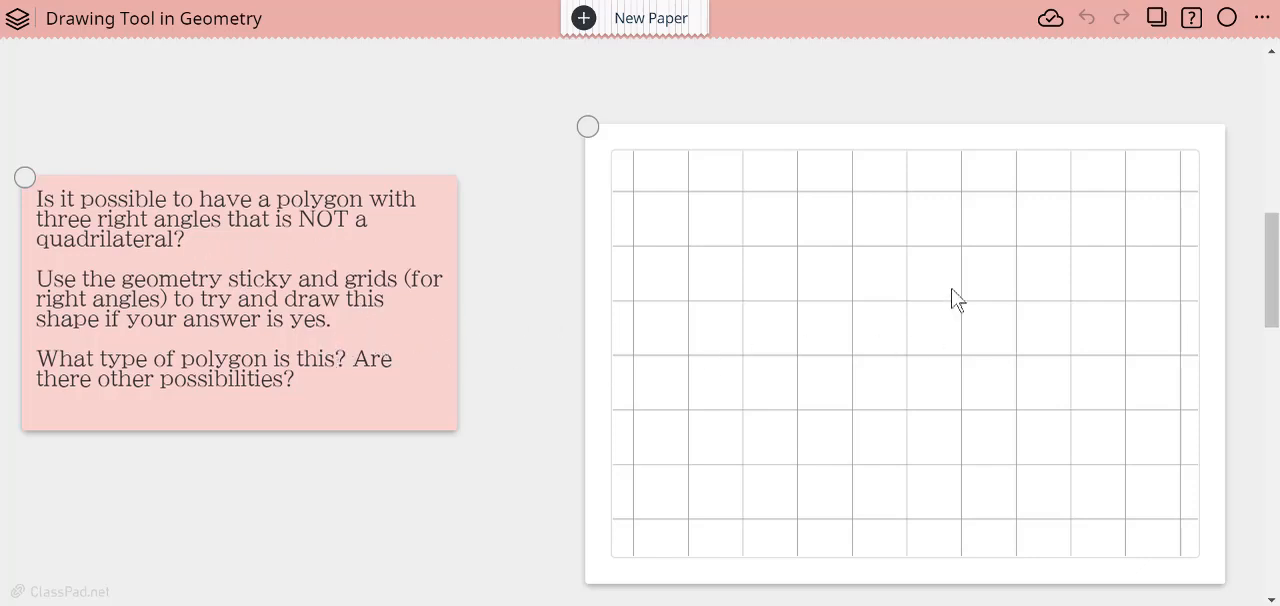
pyautogui.scroll(-2, 527, 408)
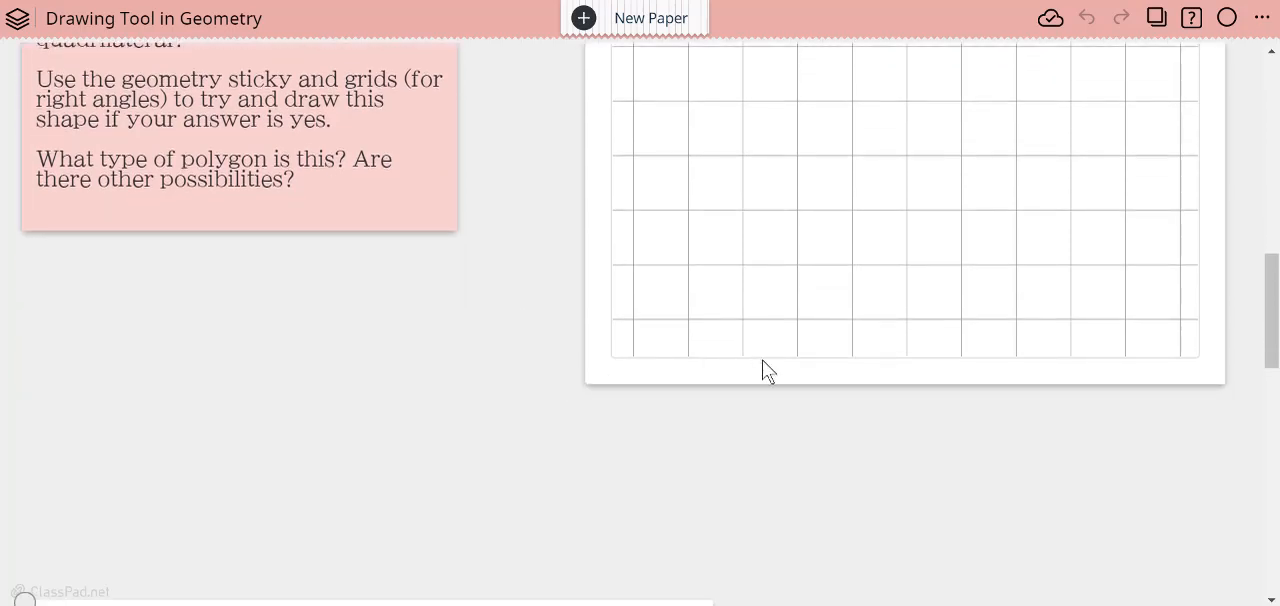
pyautogui.click(838, 291)
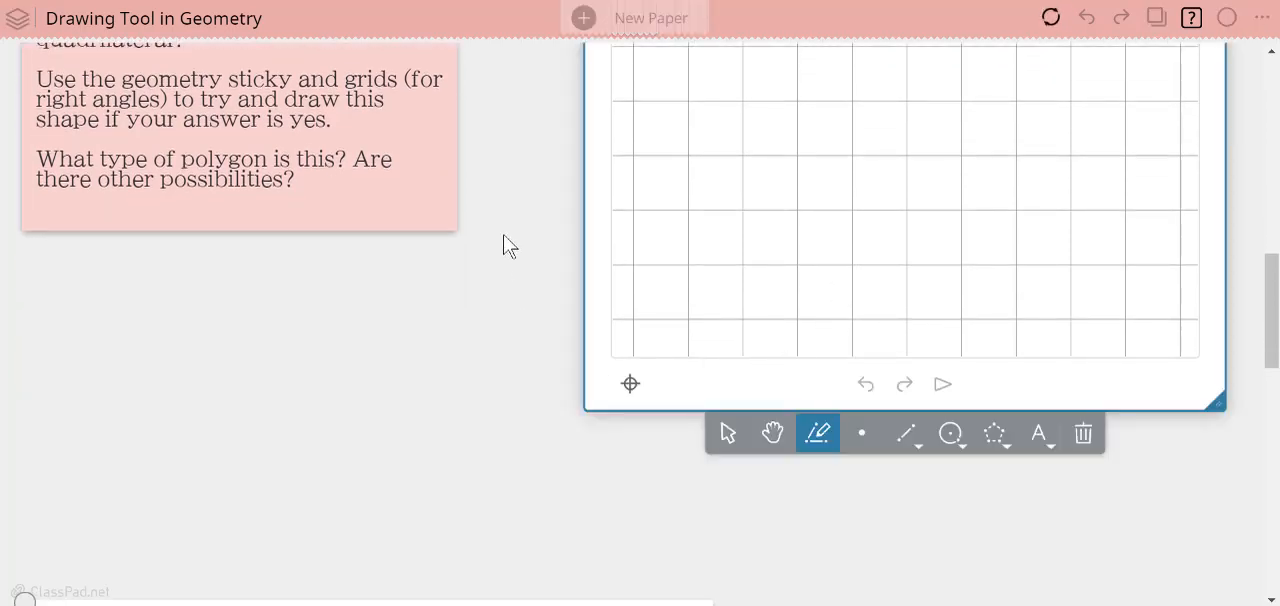
pyautogui.scroll(2, 512, 255)
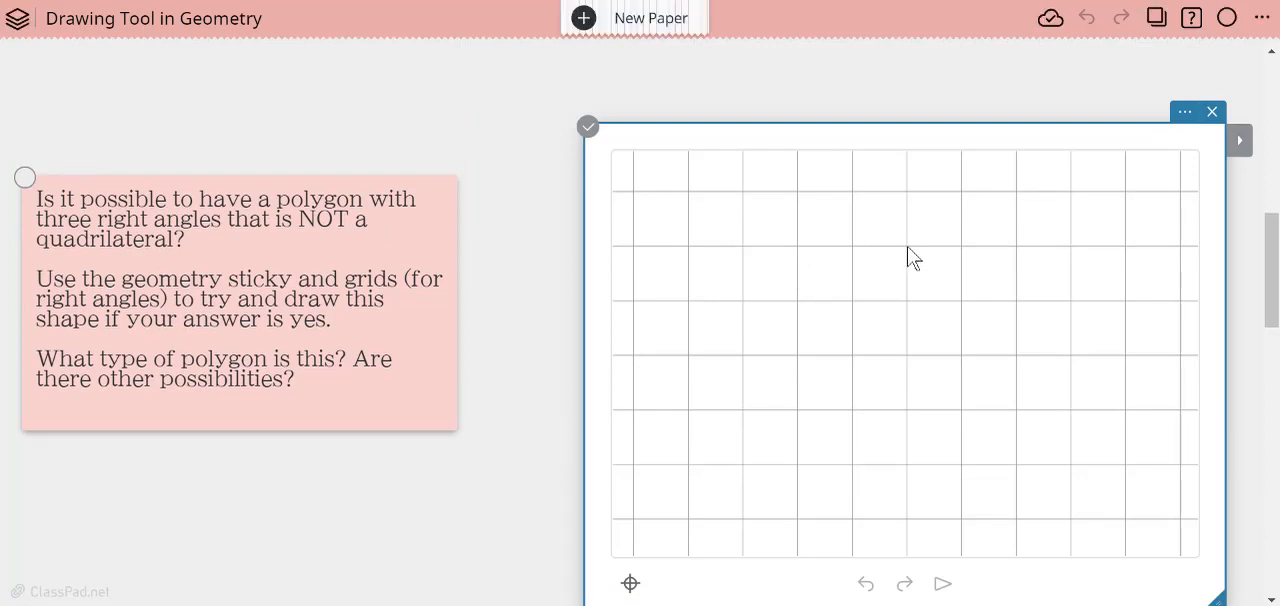
pyautogui.moveTo(908, 248)
pyautogui.mouseDown()
pyautogui.moveTo(799, 250)
pyautogui.moveTo(794, 282)
pyautogui.moveTo(795, 343)
pyautogui.moveTo(904, 364)
pyautogui.mouseUp()
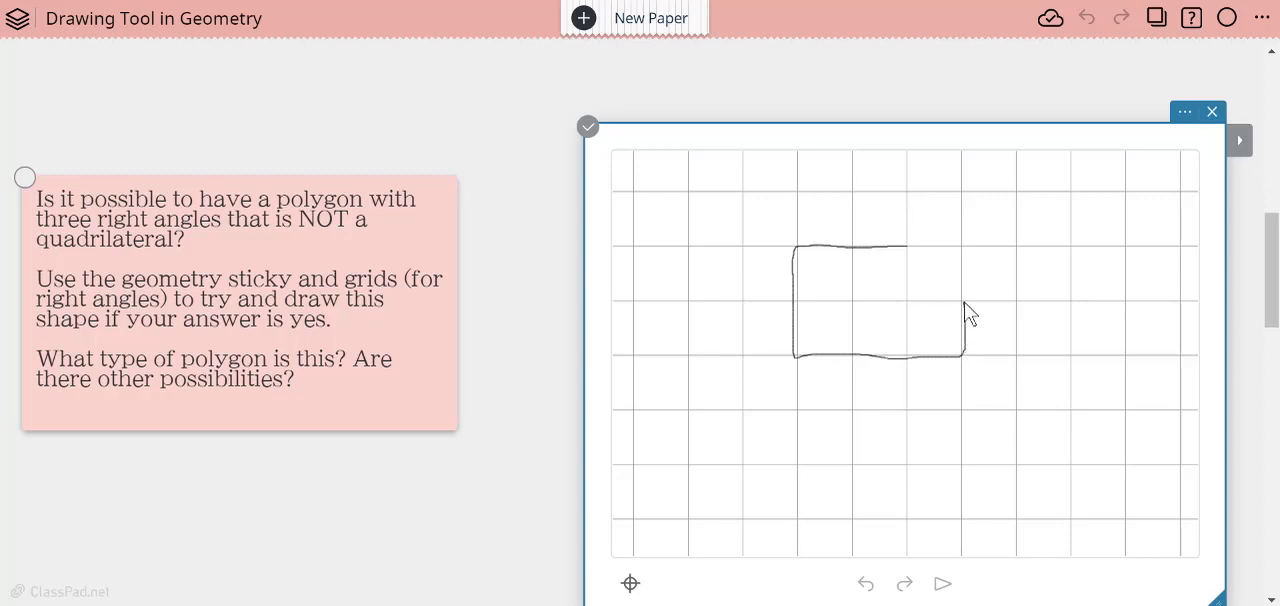
pyautogui.moveTo(965, 305); pyautogui.dragTo(934, 276)
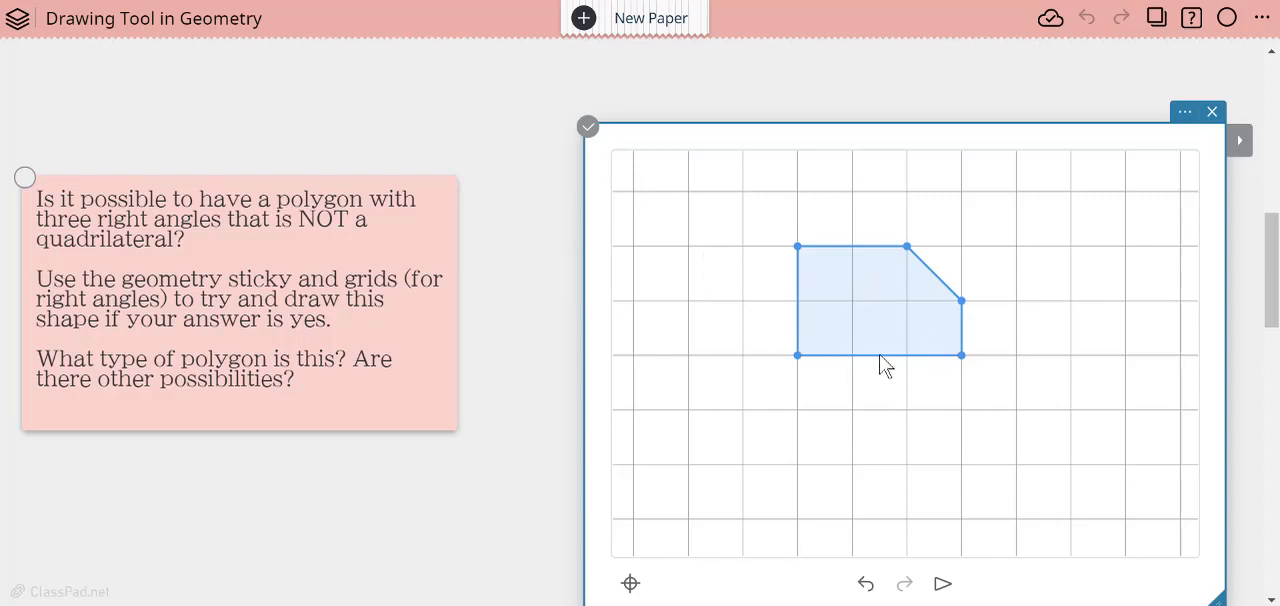
# - Review the grid type and display settings of the isometric-grid sticky containing the prism, and close them
pyautogui.scroll(-1, 697, 400)
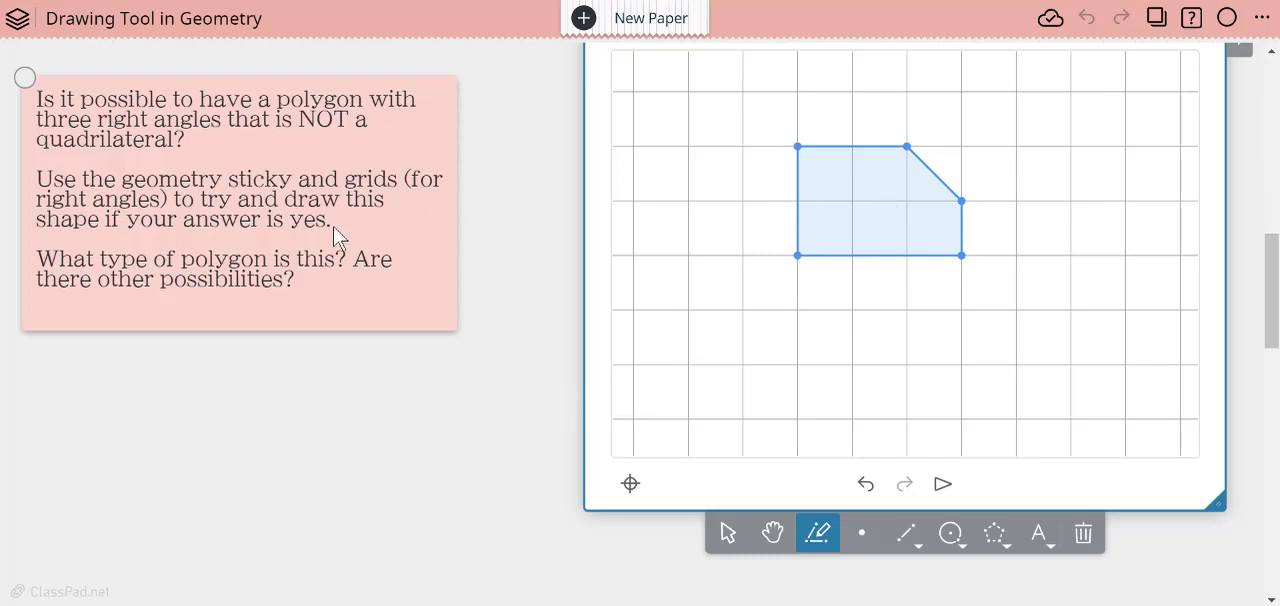
pyautogui.scroll(-7, 338, 250)
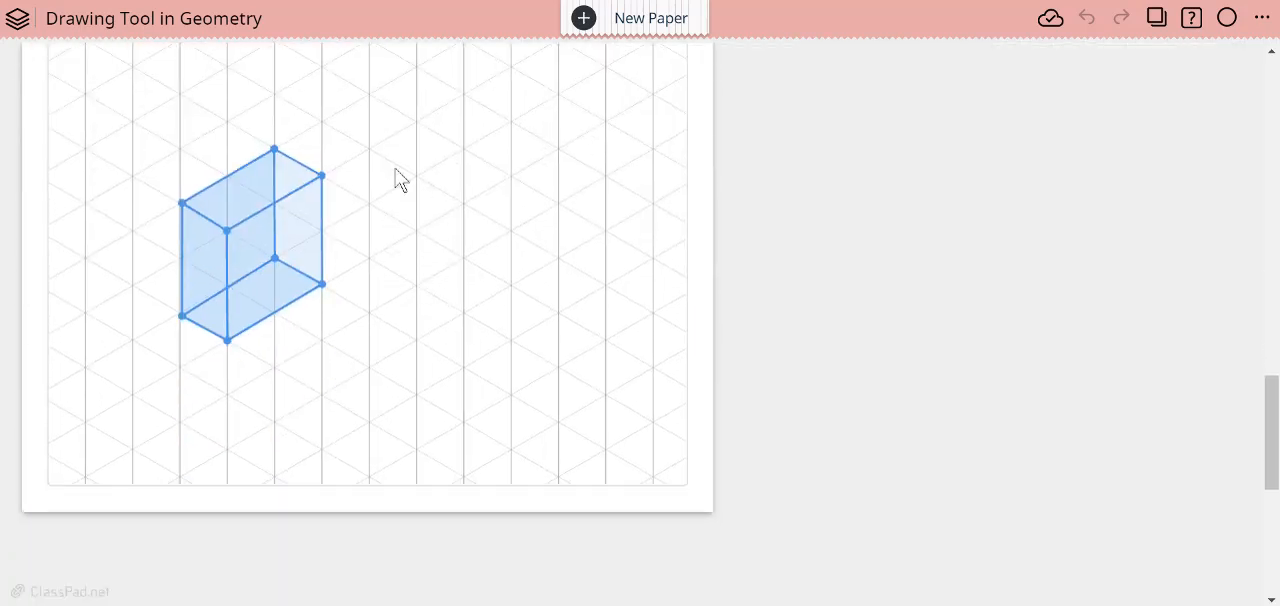
pyautogui.scroll(2, 400, 180)
pyautogui.scroll(-3, 330, 290)
pyautogui.scroll(3, 510, 200)
pyautogui.scroll(-3, 573, 236)
pyautogui.click(440, 380)
pyautogui.scroll(3, 752, 275)
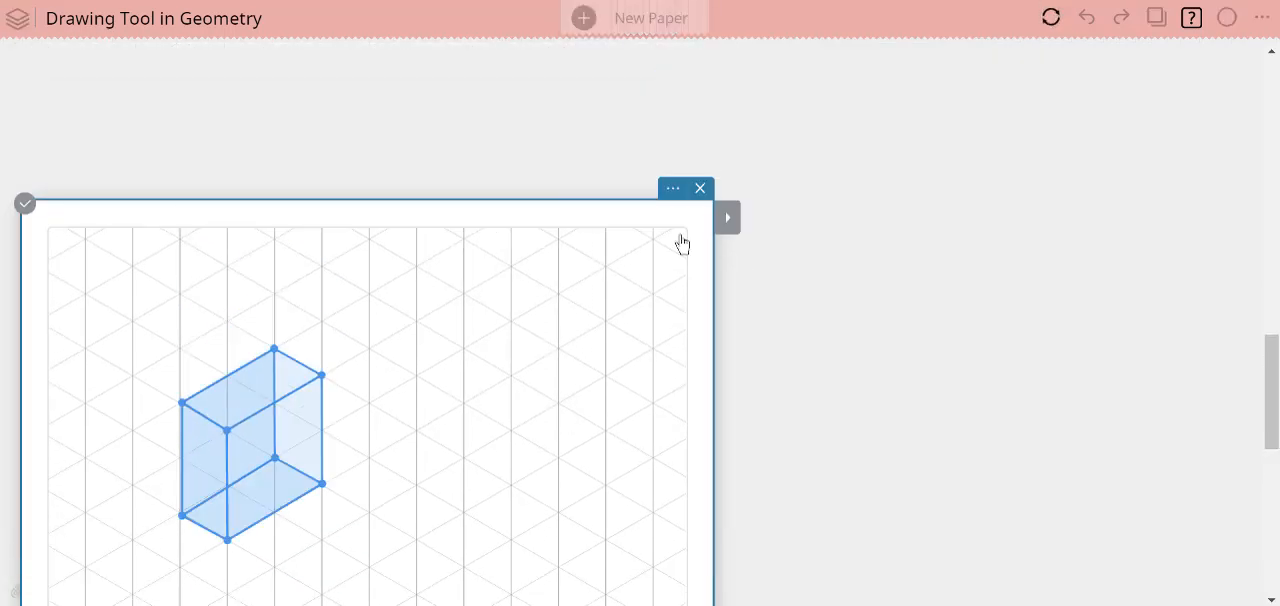
pyautogui.click(672, 189)
pyautogui.scroll(-3, 1012, 418)
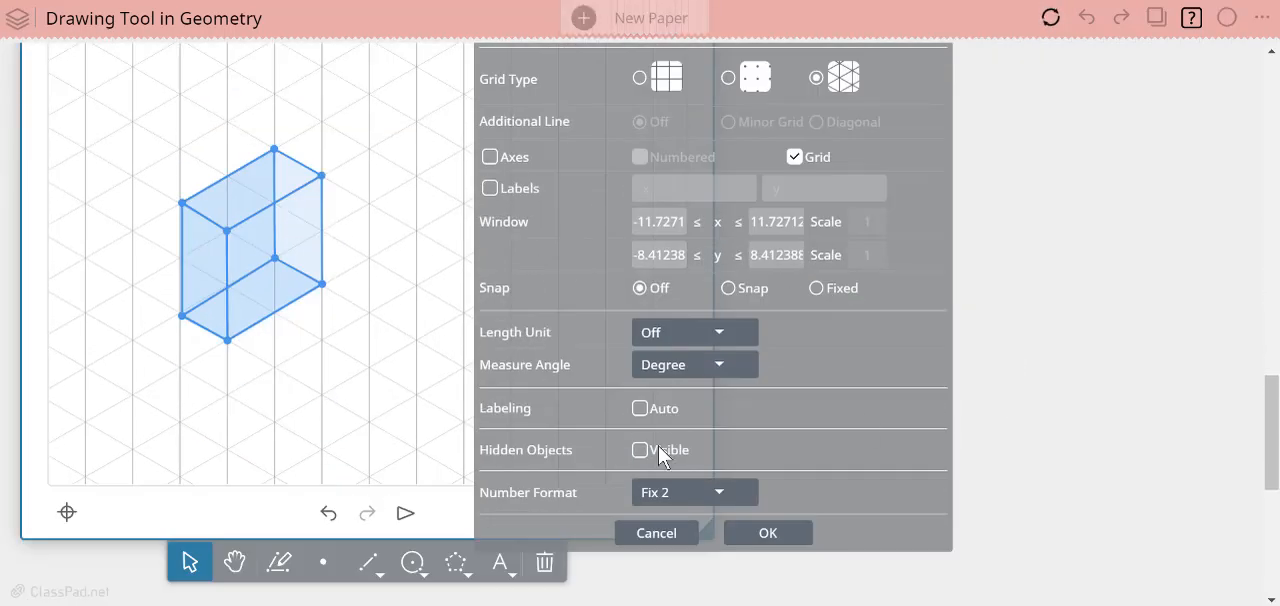
pyautogui.scroll(2, 182, 528)
pyautogui.scroll(3, 346, 528)
pyautogui.scroll(3, 398, 497)
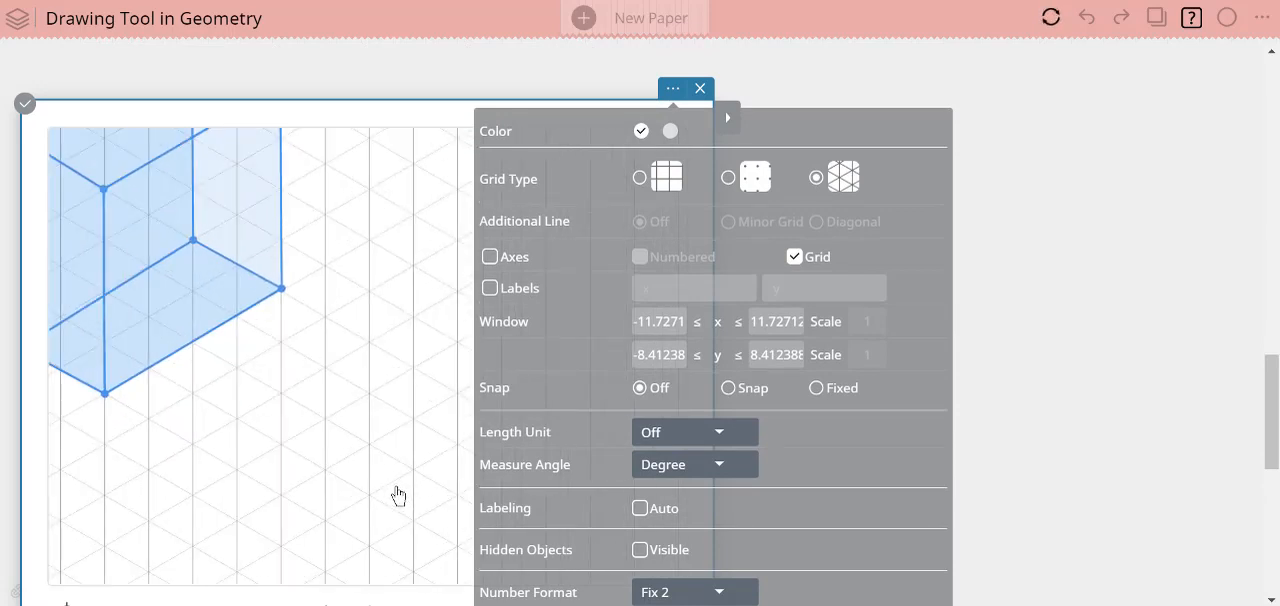
pyautogui.click(1068, 436)
pyautogui.click(843, 465)
# - Activate the isometric-grid sticky and pan its drawing area so the prism moves down and left, leaving free grid space beside it
pyautogui.scroll(-1, 886, 442)
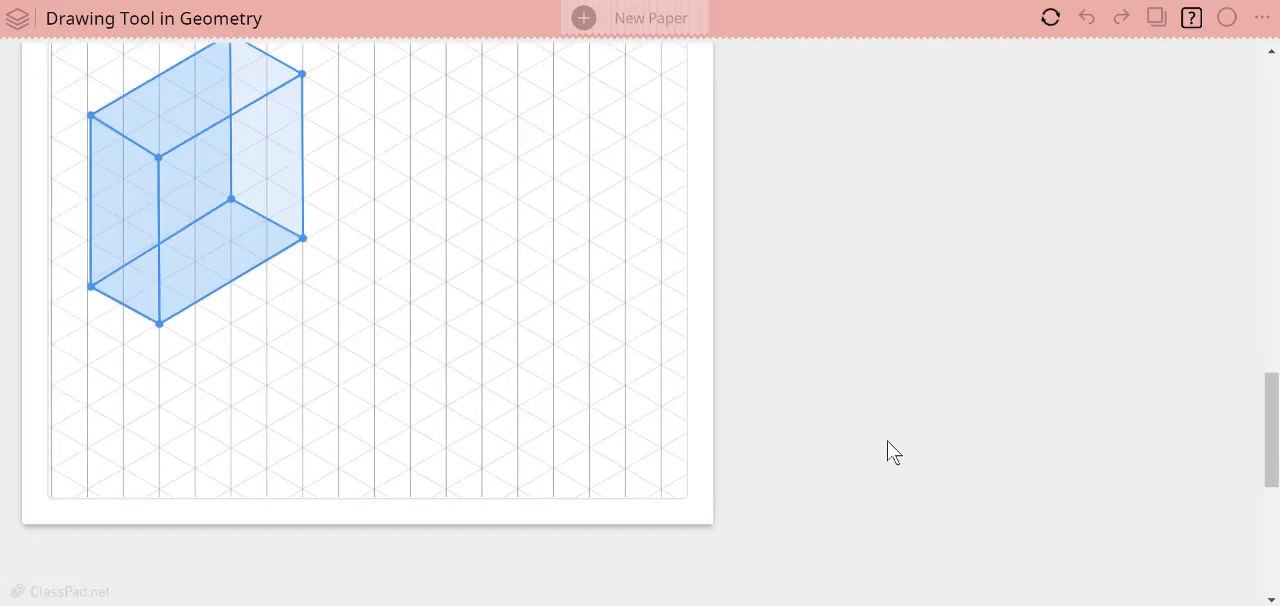
pyautogui.scroll(1, 375, 422)
pyautogui.scroll(1, 440, 418)
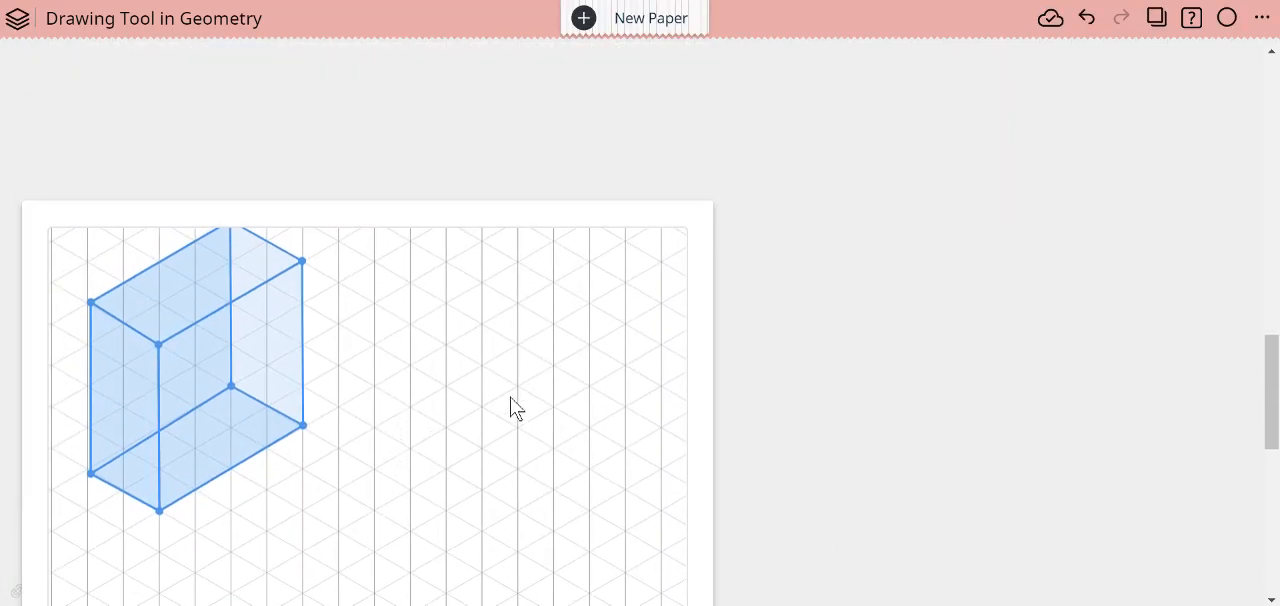
pyautogui.scroll(-2, 480, 390)
pyautogui.scroll(2, 430, 355)
pyautogui.click(438, 378)
pyautogui.scroll(-1, 438, 378)
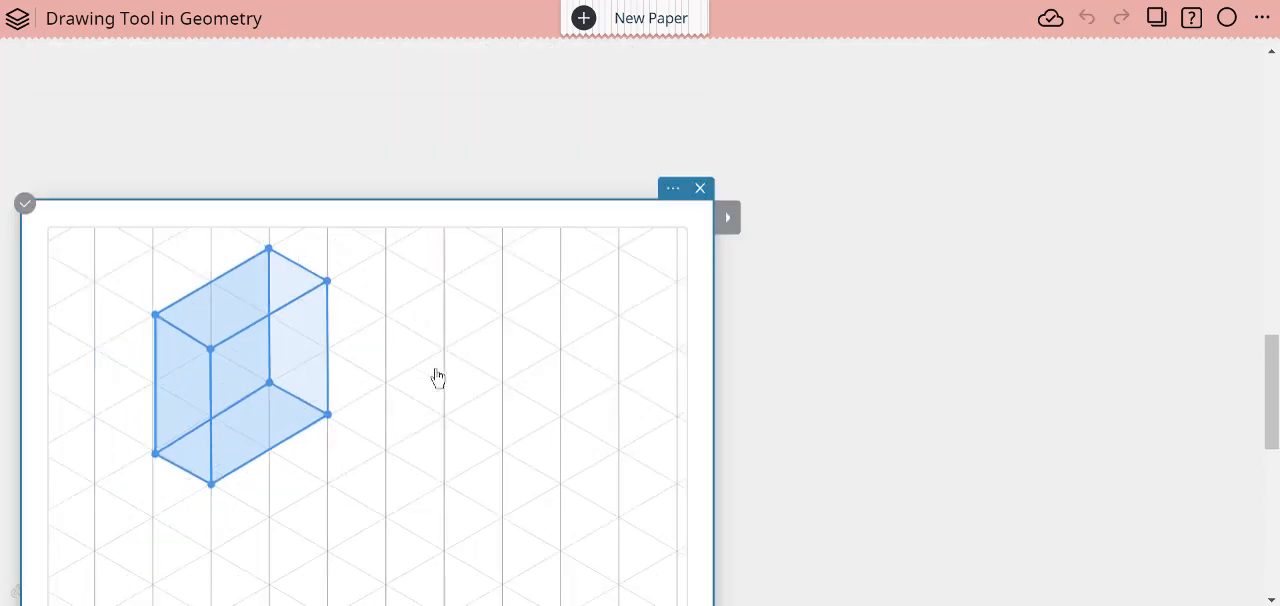
pyautogui.scroll(1, 886, 369)
pyautogui.scroll(-4, 888, 380)
pyautogui.scroll(-1, 885, 383)
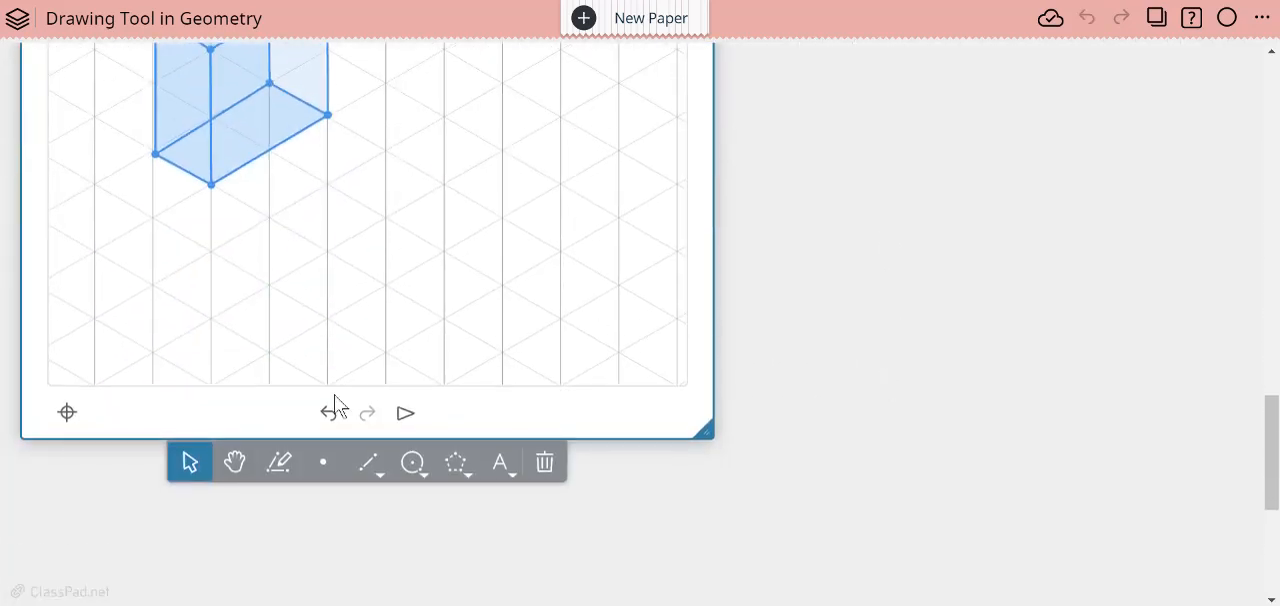
pyautogui.click(234, 462)
pyautogui.moveTo(326, 229); pyautogui.dragTo(274, 353)
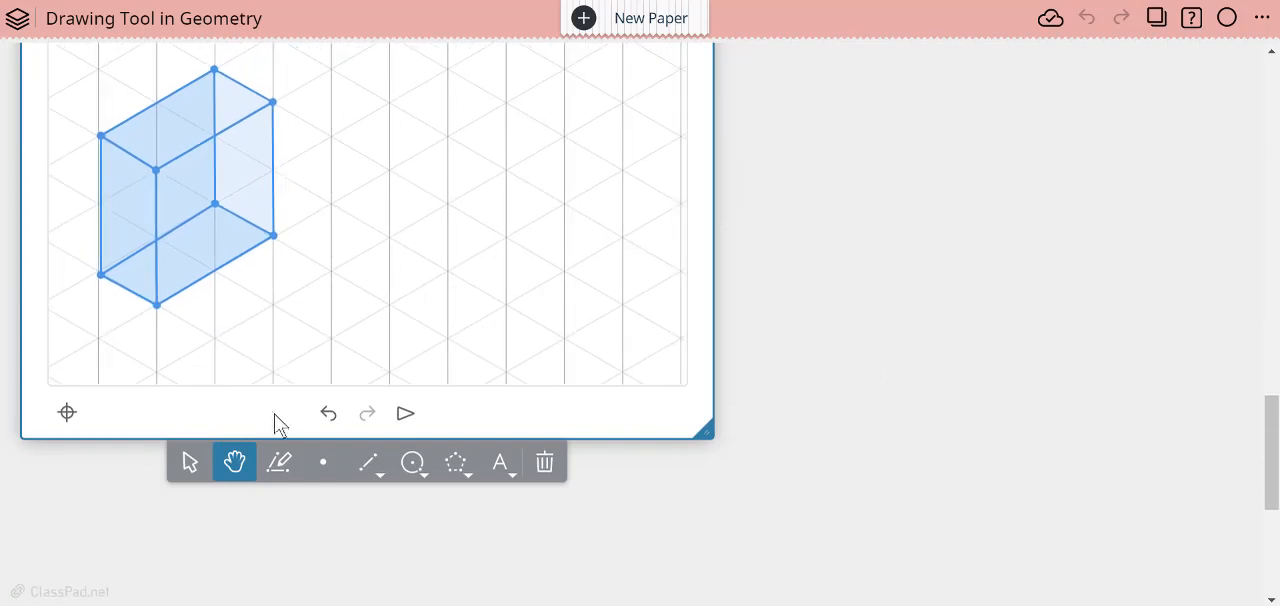
# - Sketch two separate parallelograms beside the prism along the isometric grid, one two columns wide and the other one column wide
pyautogui.click(279, 462)
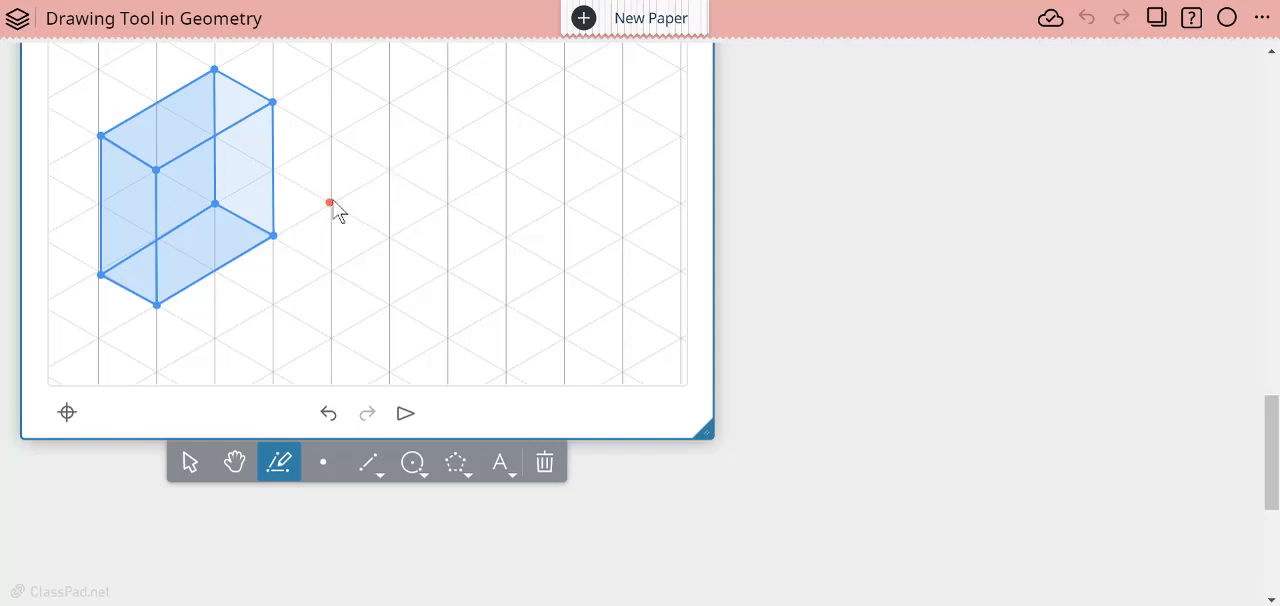
pyautogui.moveTo(333, 203)
pyautogui.mouseDown()
pyautogui.moveTo(446, 134)
pyautogui.moveTo(434, 270)
pyautogui.moveTo(330, 334)
pyautogui.moveTo(322, 218)
pyautogui.mouseUp()
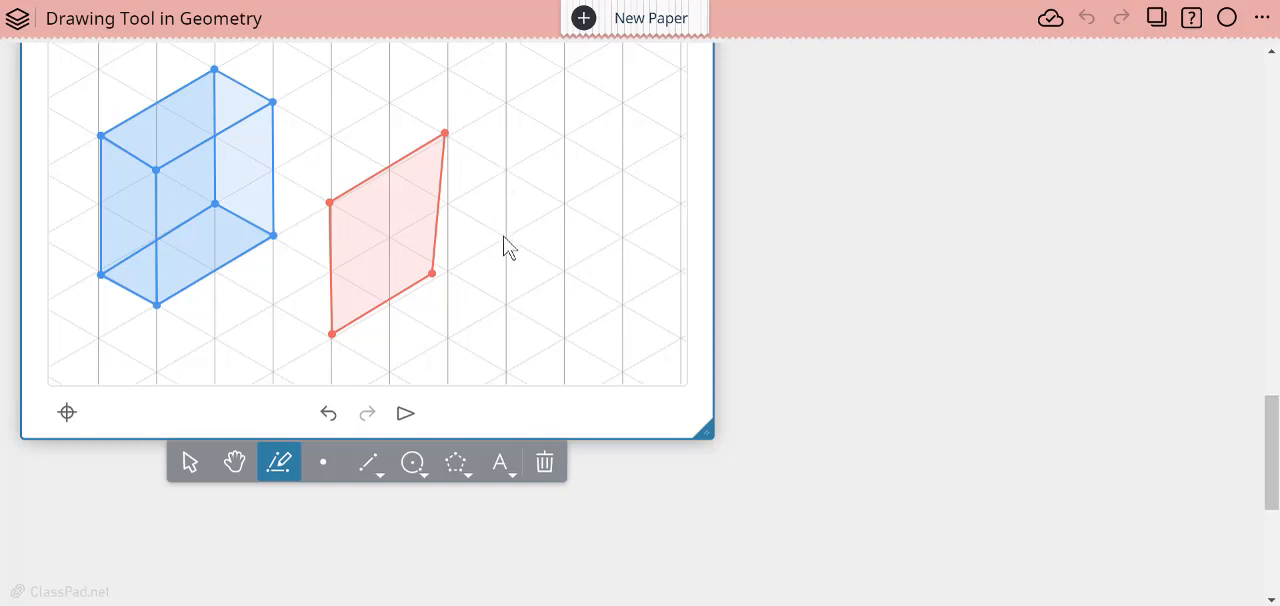
pyautogui.moveTo(504, 240)
pyautogui.mouseDown()
pyautogui.moveTo(552, 262)
pyautogui.moveTo(554, 389)
pyautogui.moveTo(504, 365)
pyautogui.moveTo(514, 217)
pyautogui.mouseUp()
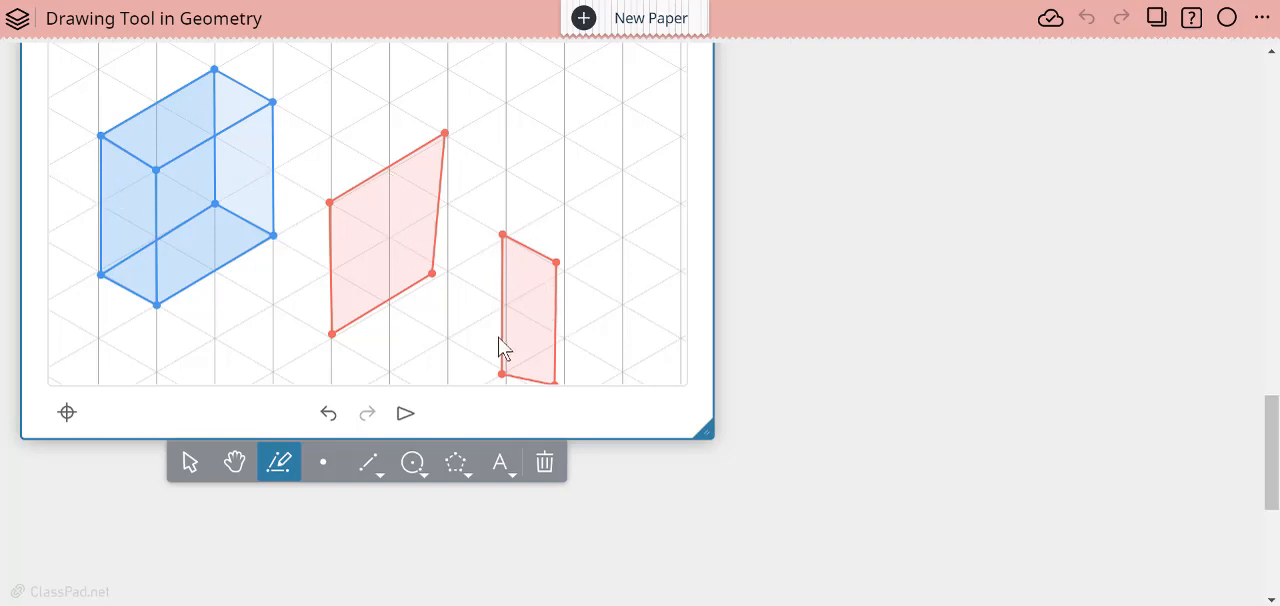
pyautogui.click(190, 461)
# - Adjust the larger red quadrilateral beside the prism so that all of its sides are congruent
pyautogui.scroll(9, 905, 316)
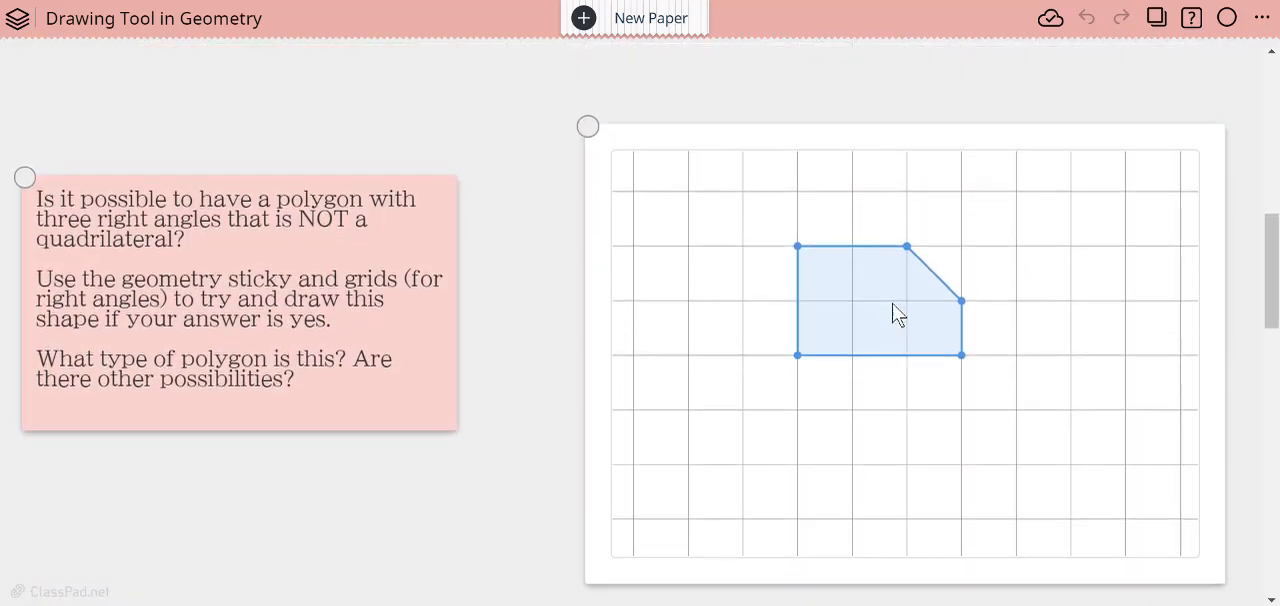
pyautogui.scroll(-1, 466, 209)
pyautogui.scroll(3, 470, 235)
pyautogui.scroll(-7, 471, 237)
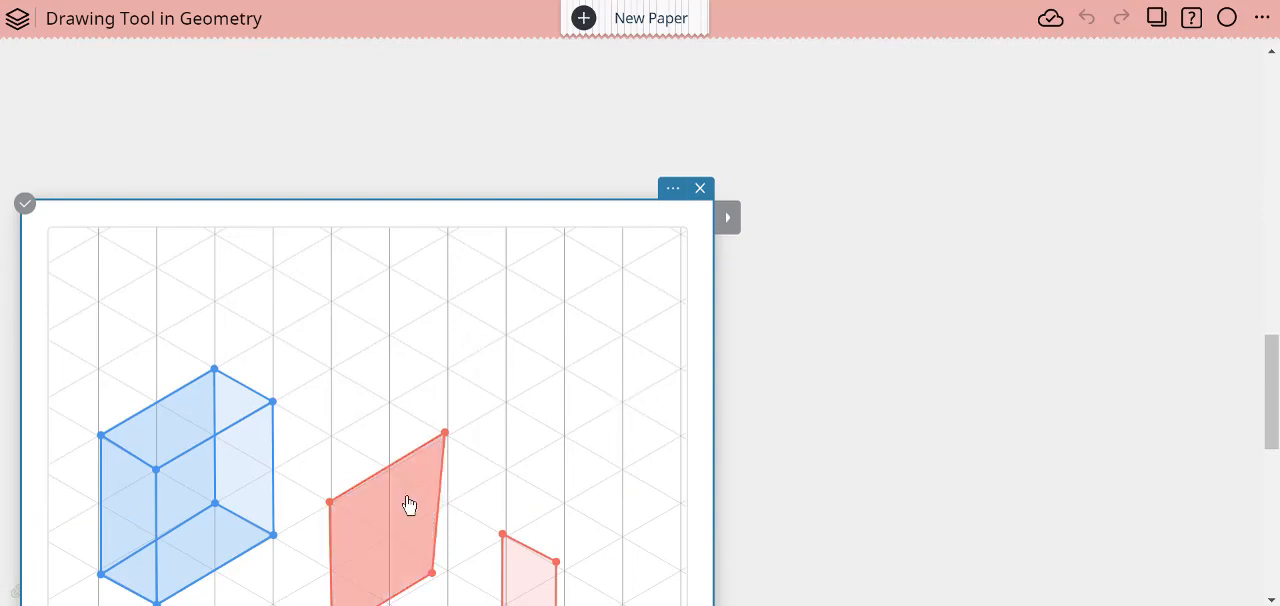
pyautogui.click(726, 224)
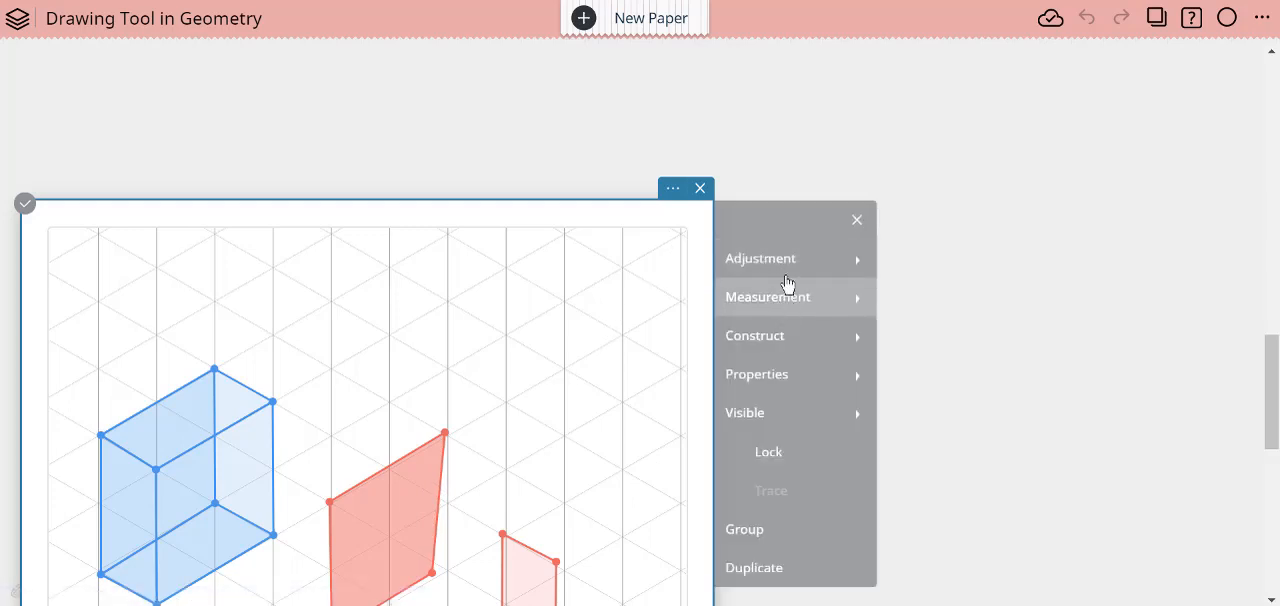
pyautogui.moveTo(826, 275)
pyautogui.click(957, 270)
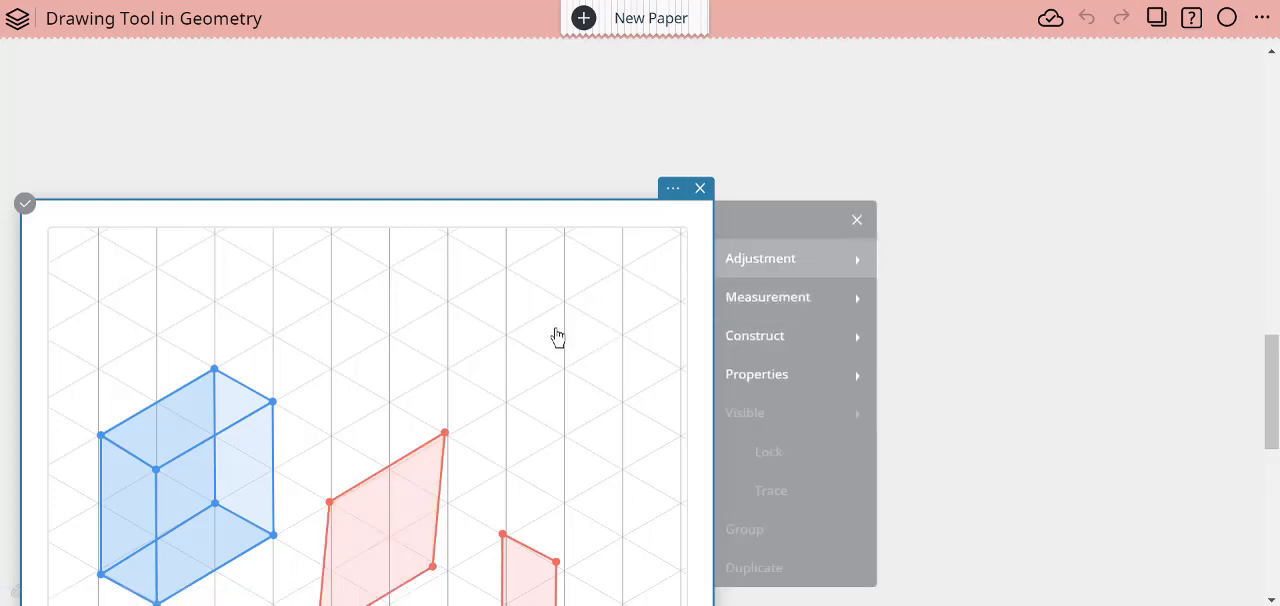
# - Activate the sticky containing triangle ABC and review its available drawing tools
pyautogui.scroll(8, 1005, 250)
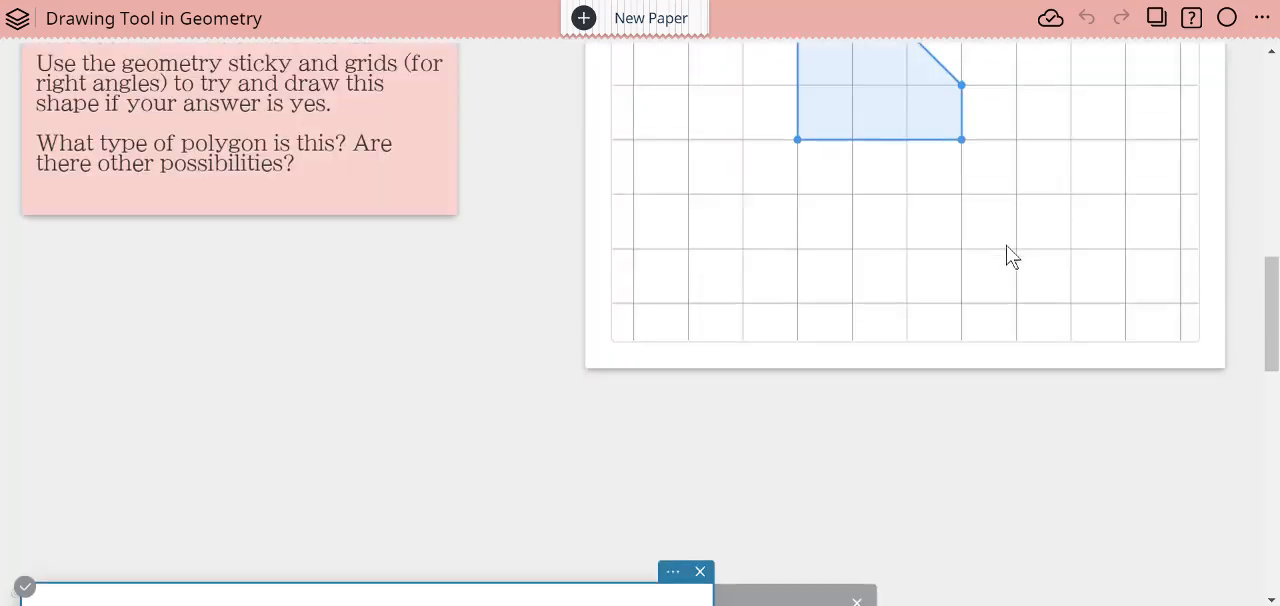
pyautogui.scroll(5, 1000, 258)
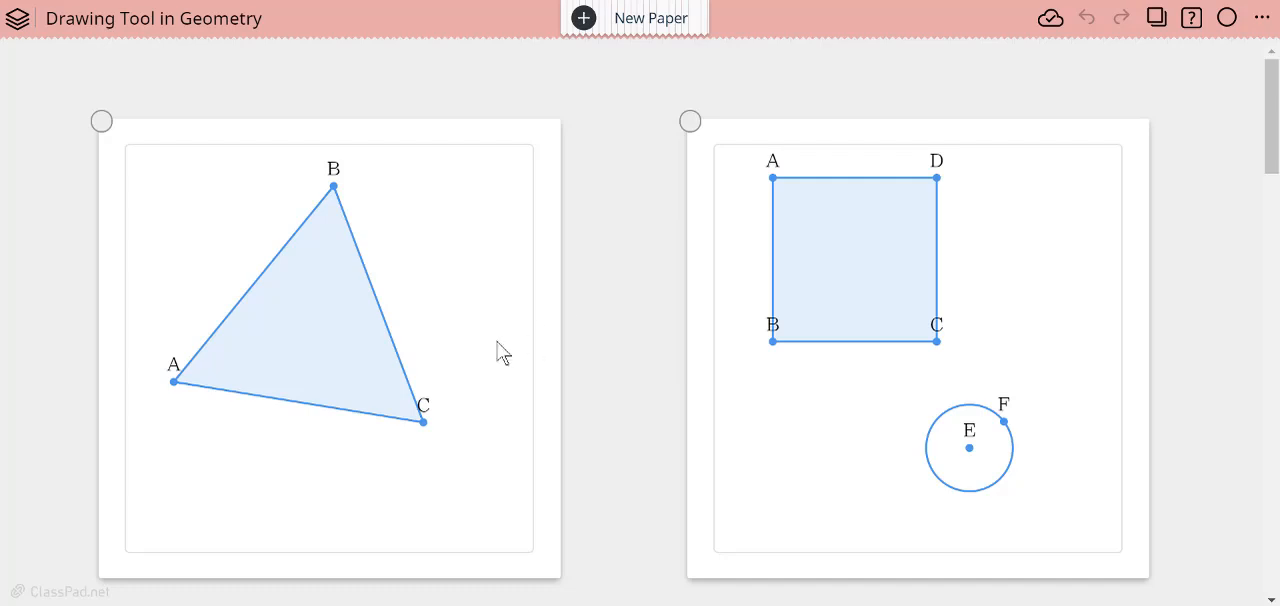
pyautogui.click(443, 420)
pyautogui.scroll(-3, 346, 451)
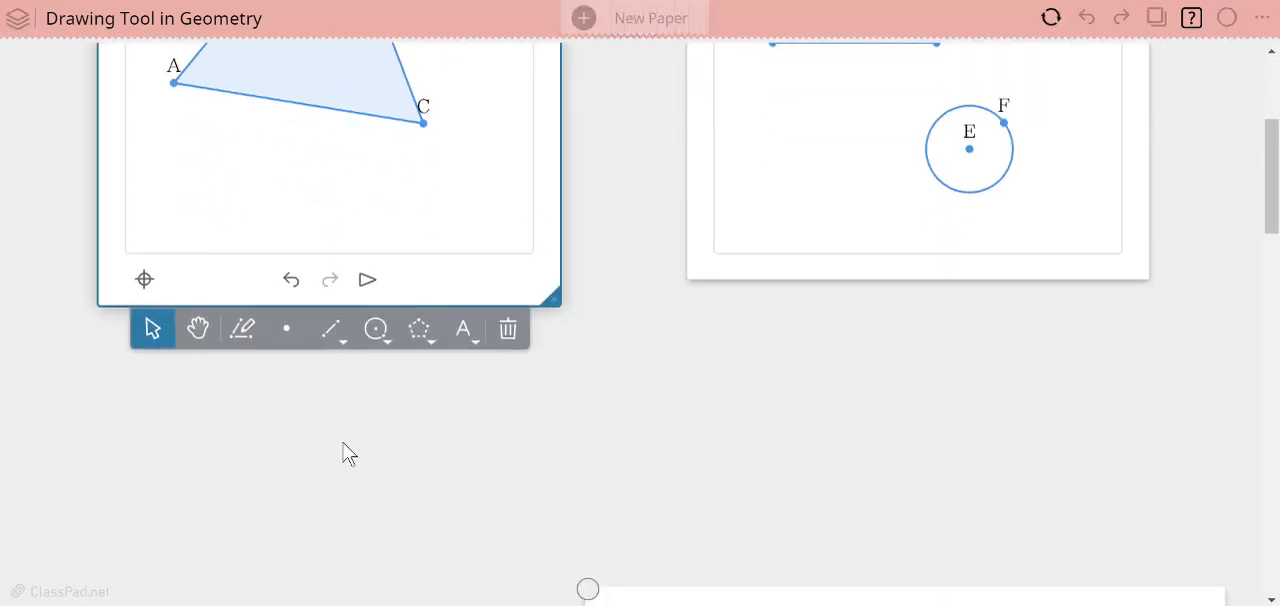